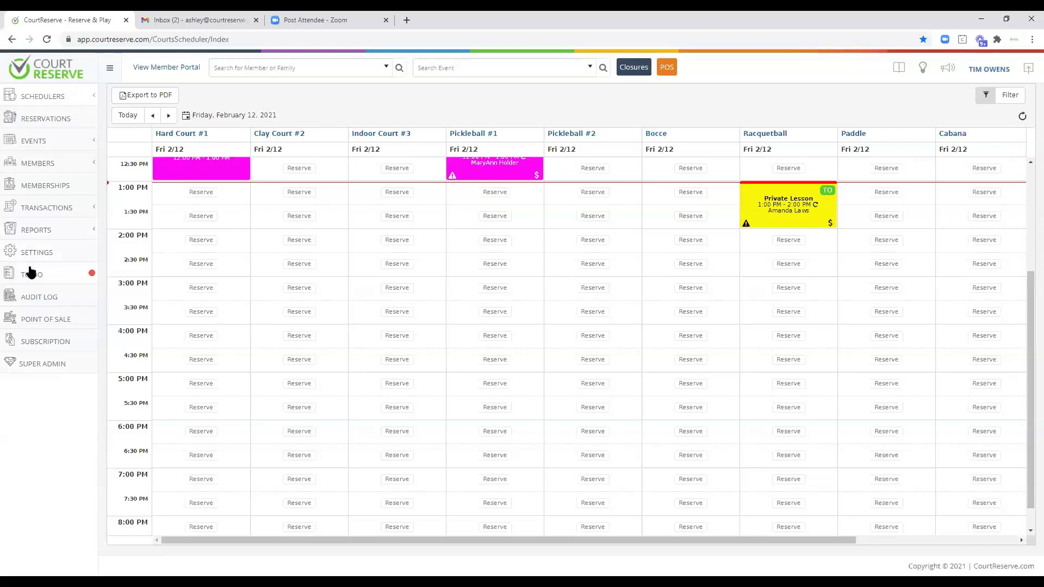
Step: Open the organization's general settings and check the Use Point of Sale option near the end of the page
click(39, 254)
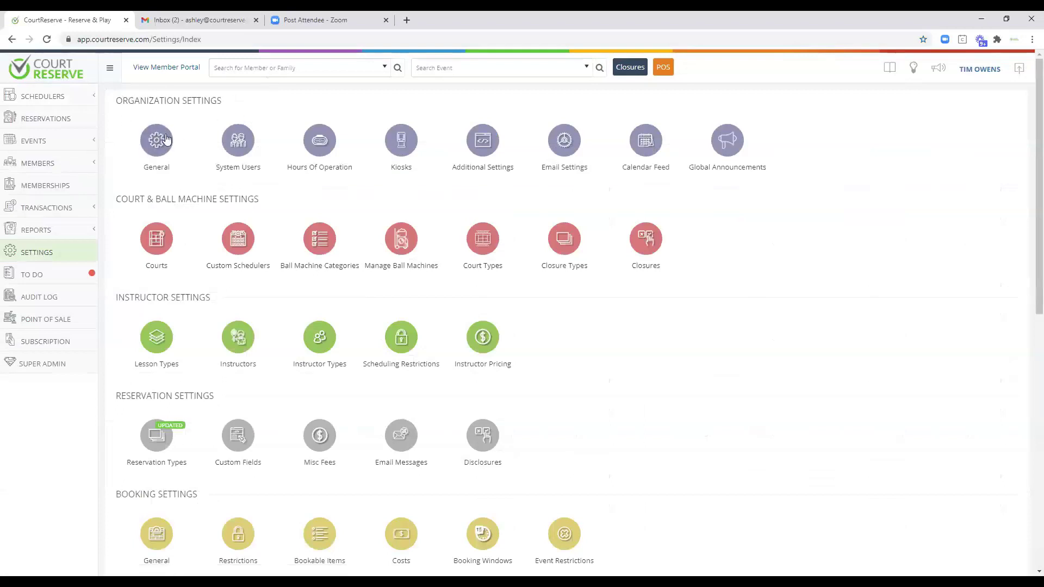
click(159, 140)
scroll(143, 320, down, 15)
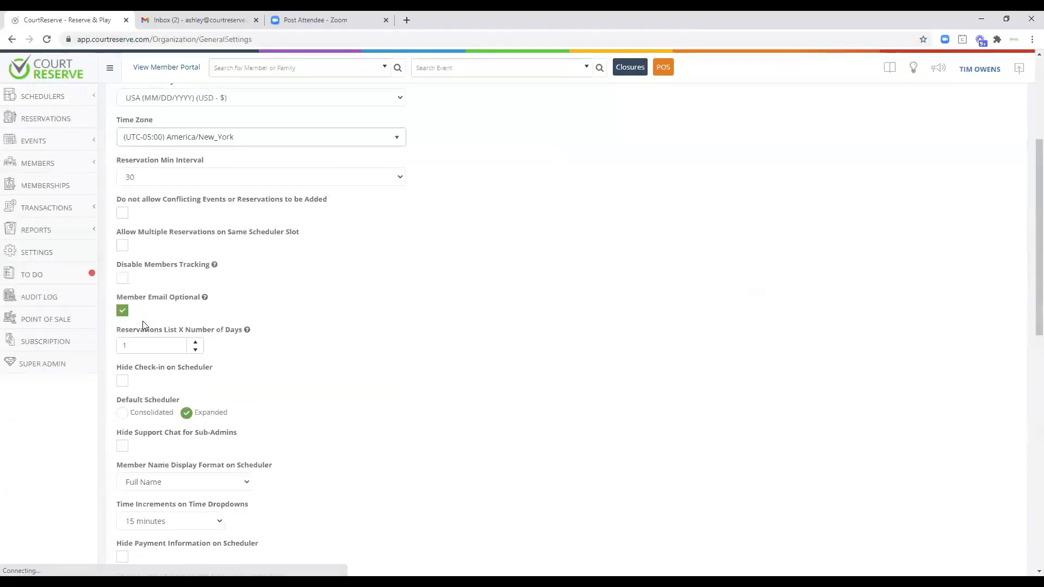
scroll(152, 317, down, 1)
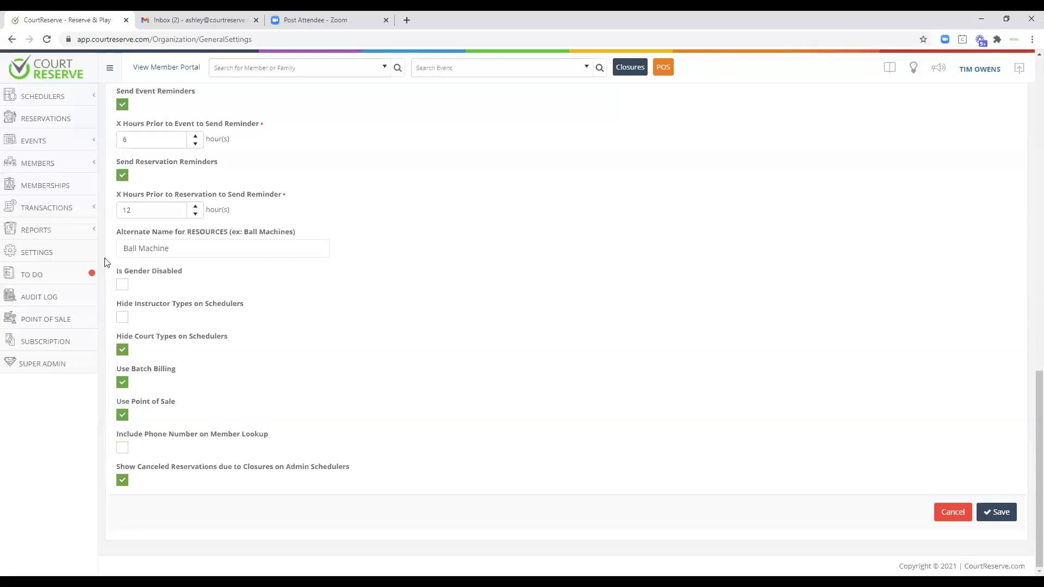
Step: Review the settings overview through Billing Settings, and view the Point of Sale front desk before returning to the dashboard
click(23, 253)
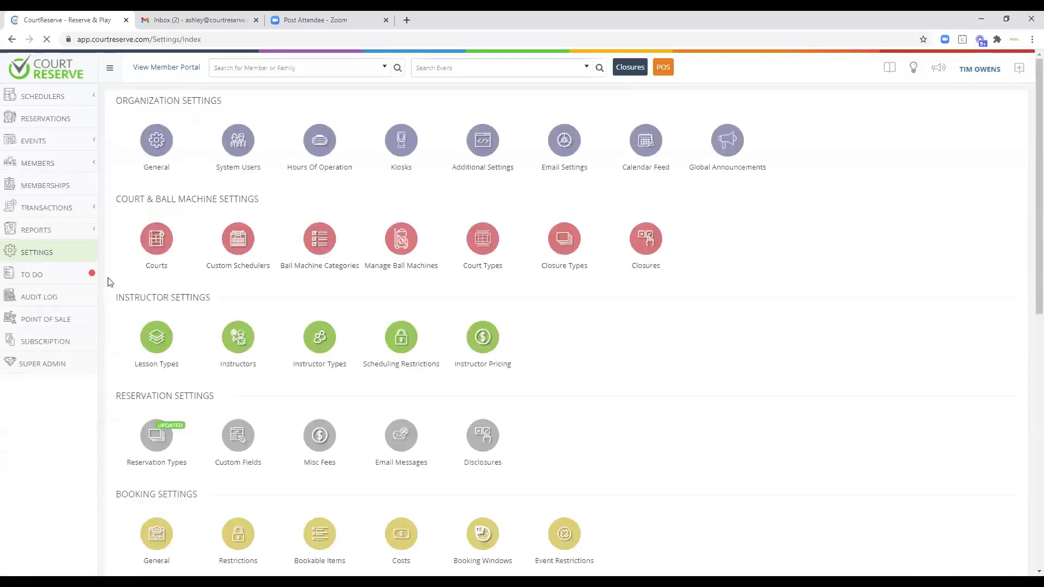
scroll(111, 285, down, 10)
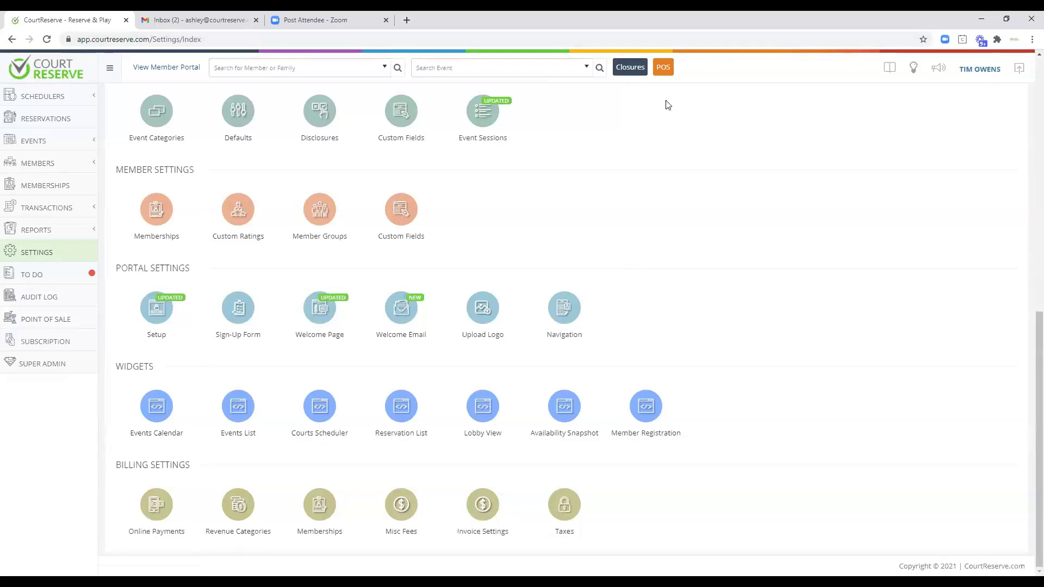
click(663, 68)
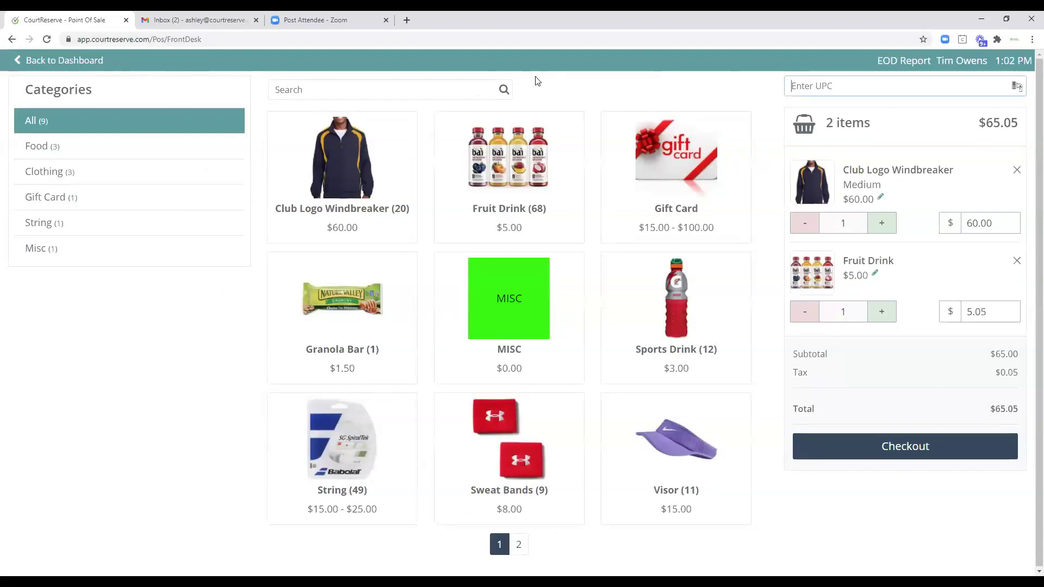
click(35, 59)
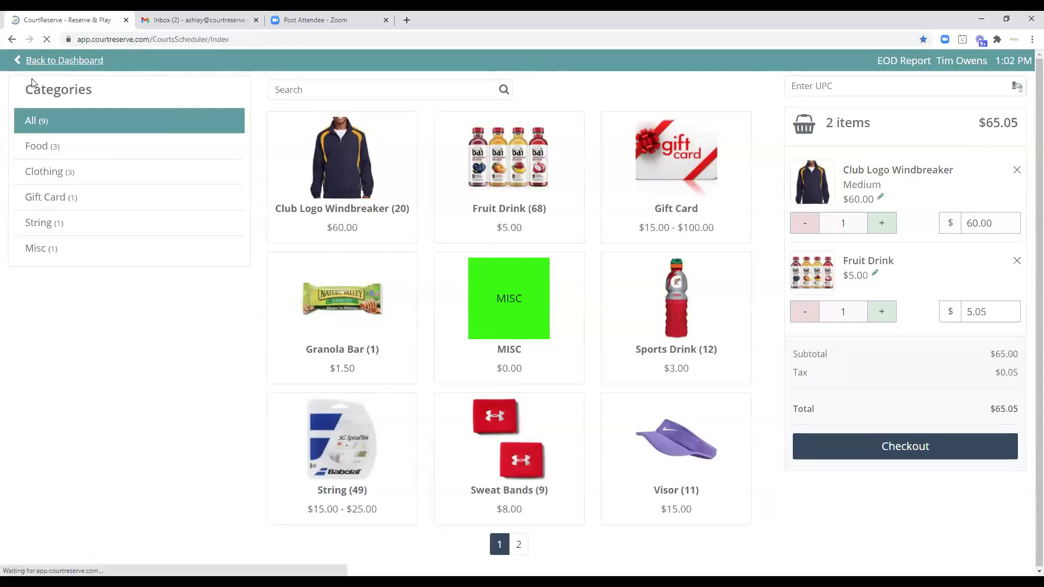
Step: Open the Point of Sale management area and display its item categories
scroll(38, 423, down, 1)
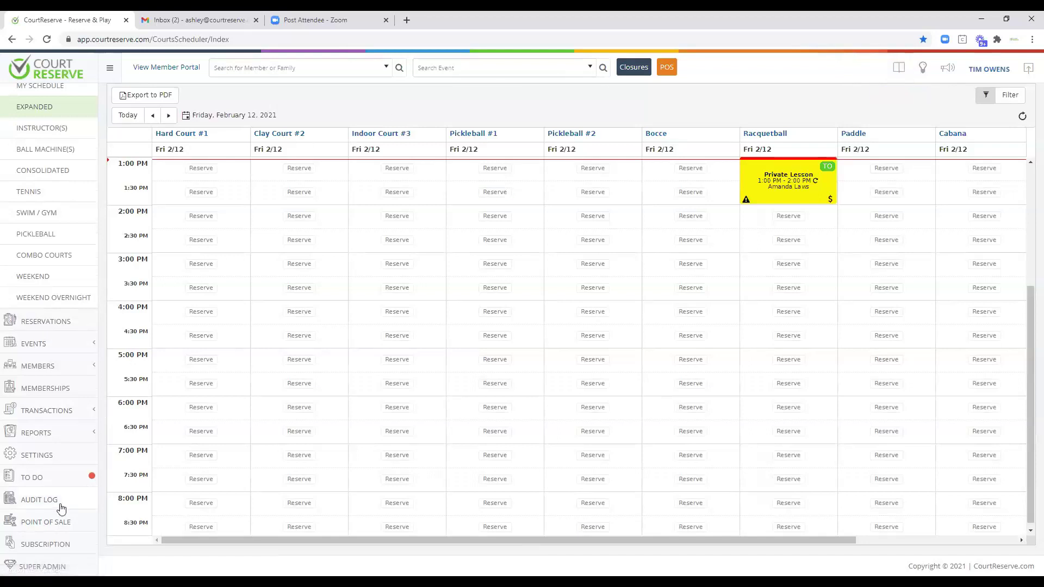
click(46, 524)
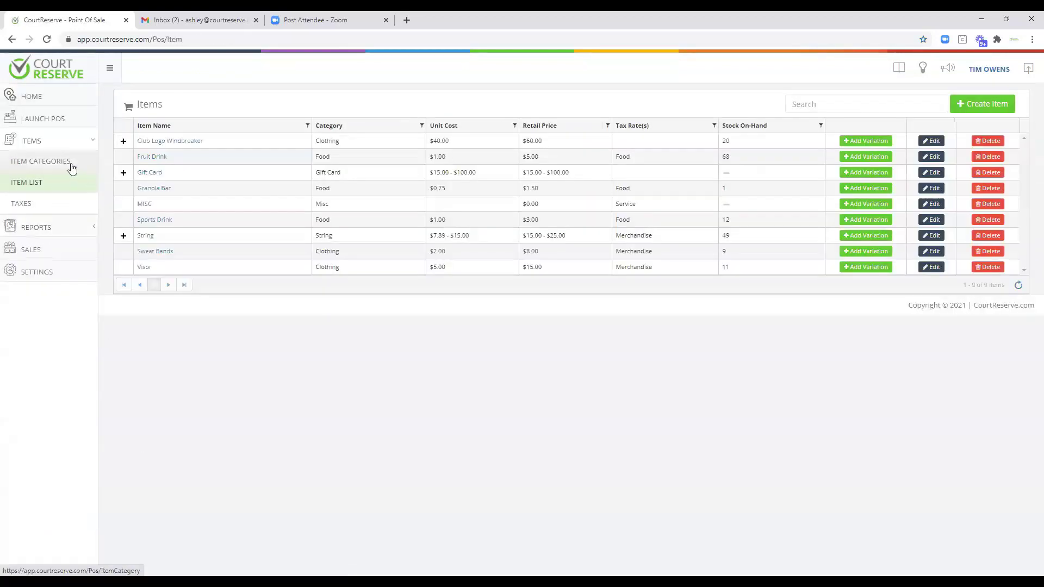
click(82, 144)
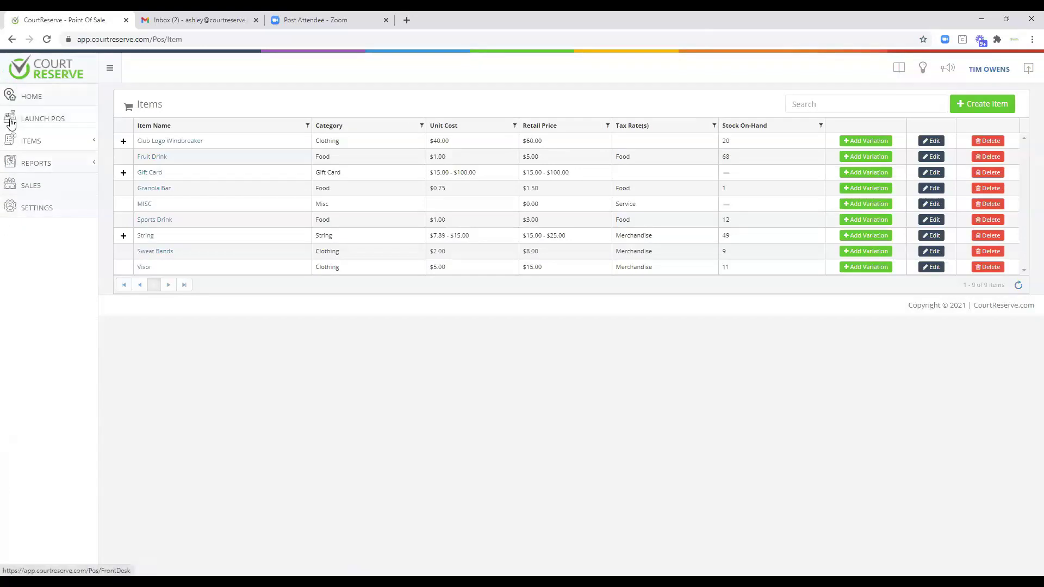
click(45, 143)
click(45, 164)
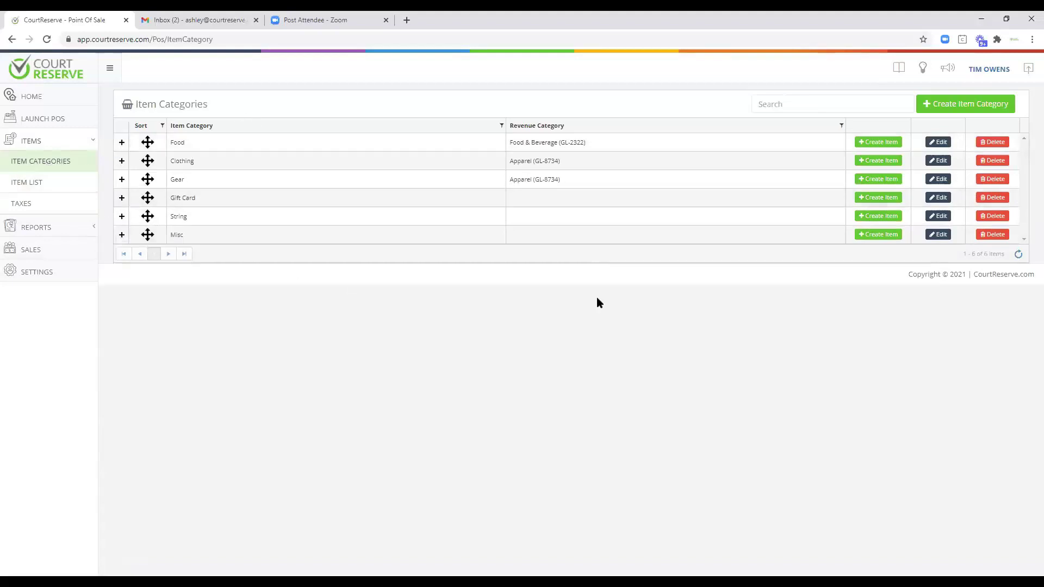
Step: Inspect the new item category form and its Revenue Category options, and close it without saving
click(949, 103)
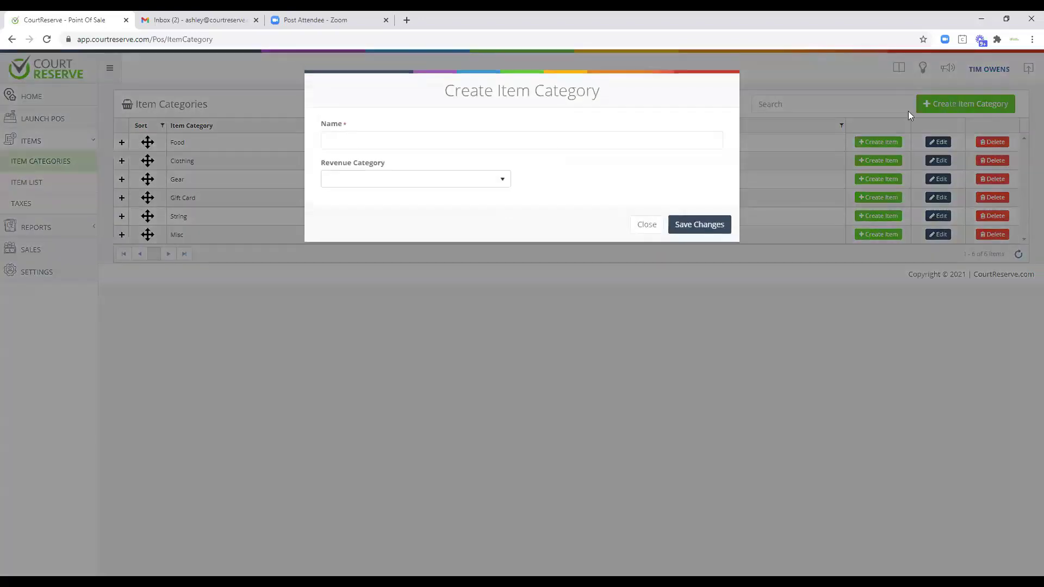
click(331, 141)
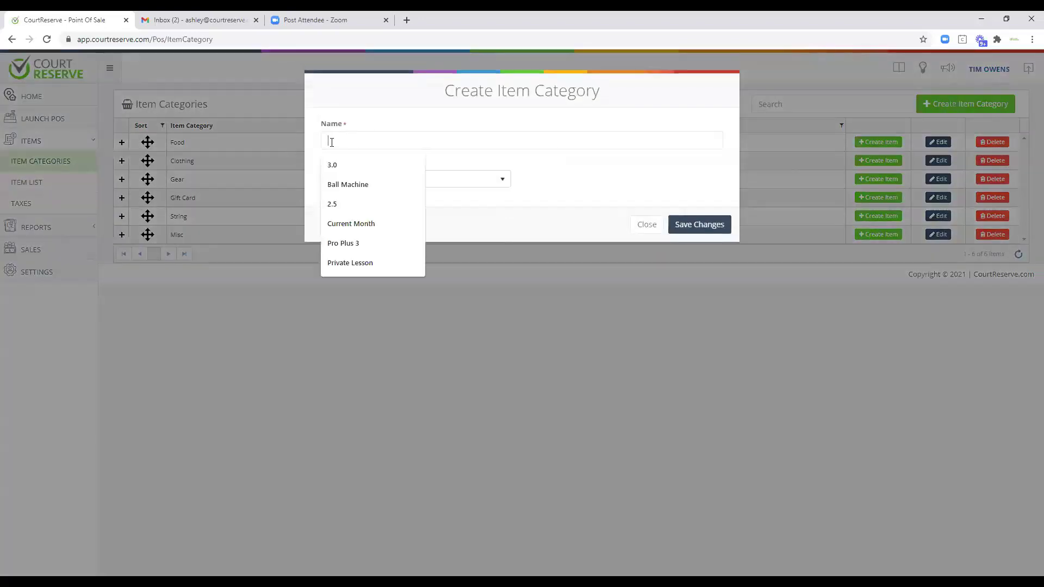
click(530, 173)
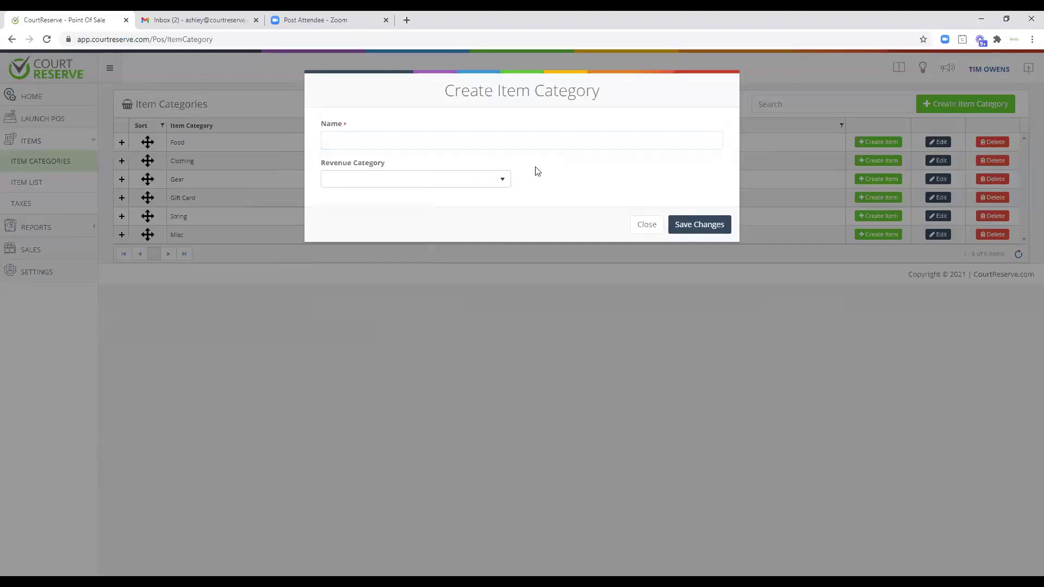
click(376, 177)
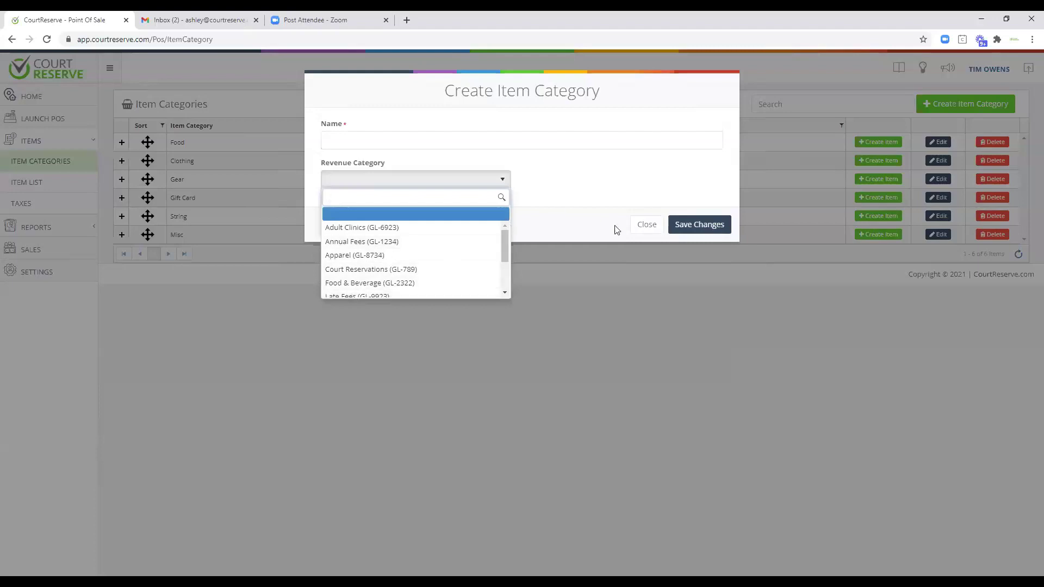
click(642, 225)
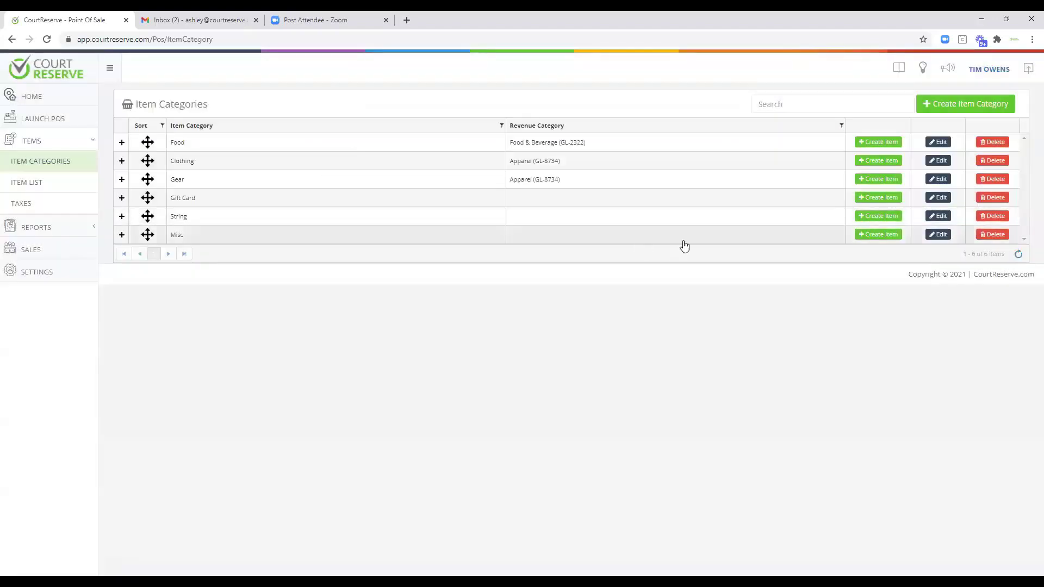
Step: Review the Food category's details without changes and reorder Food to sit between String and Misc
click(931, 141)
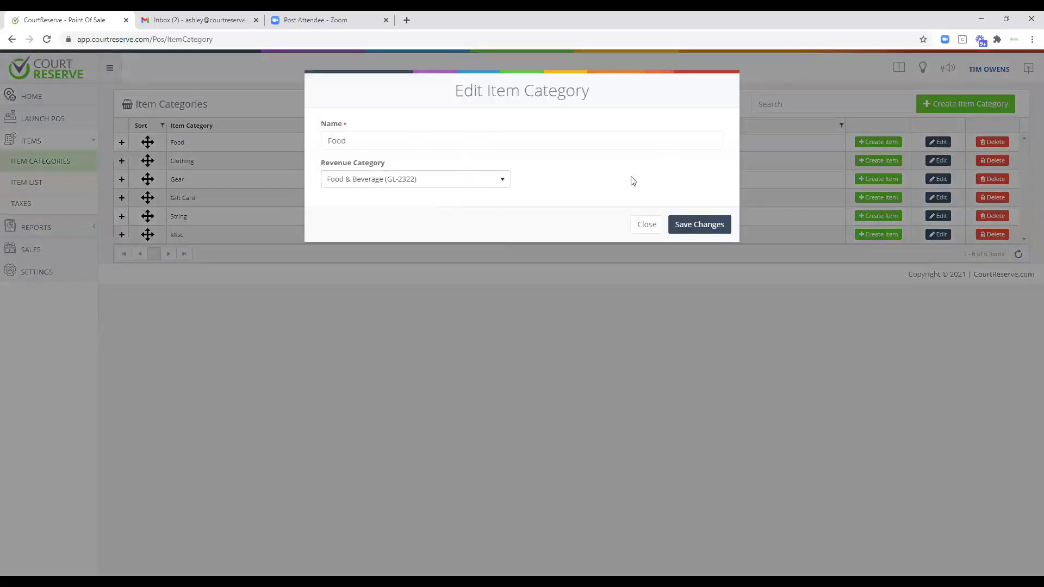
click(646, 225)
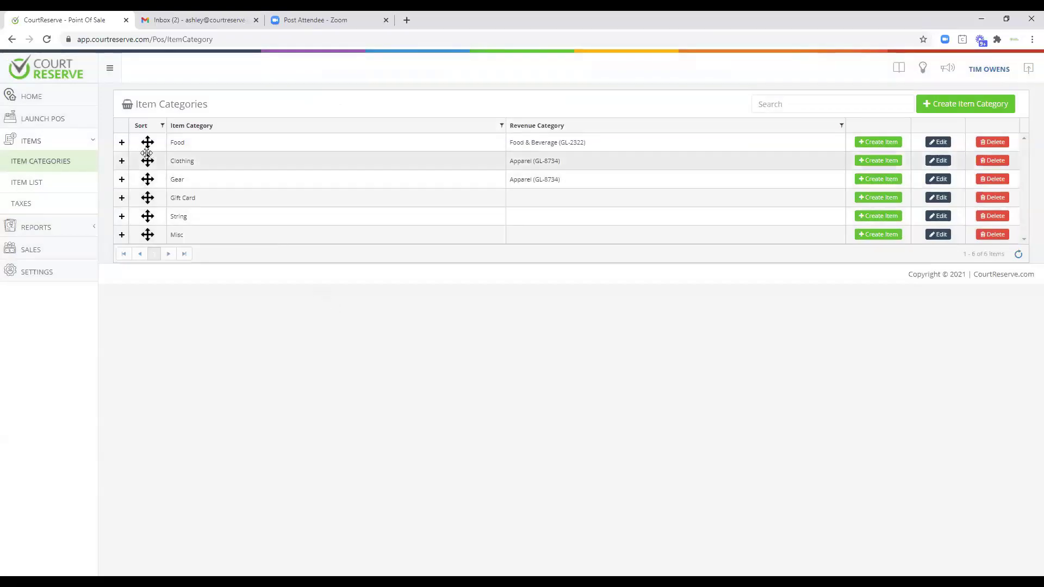
drag(147, 142, 147, 217)
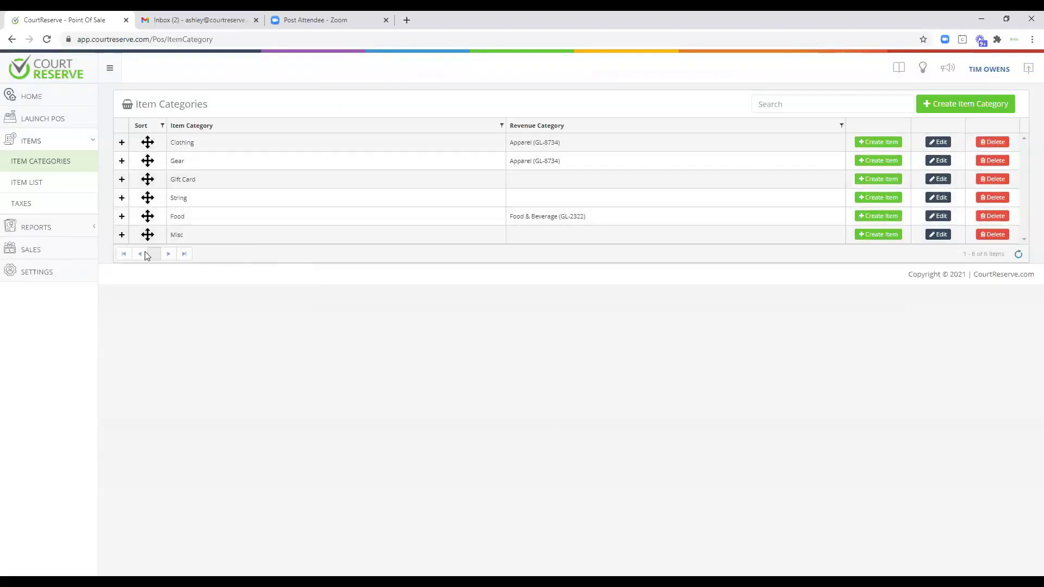
Step: Expand the Clothing category's items, and show the Club Logo Windbreaker's variations in the full item list
click(121, 144)
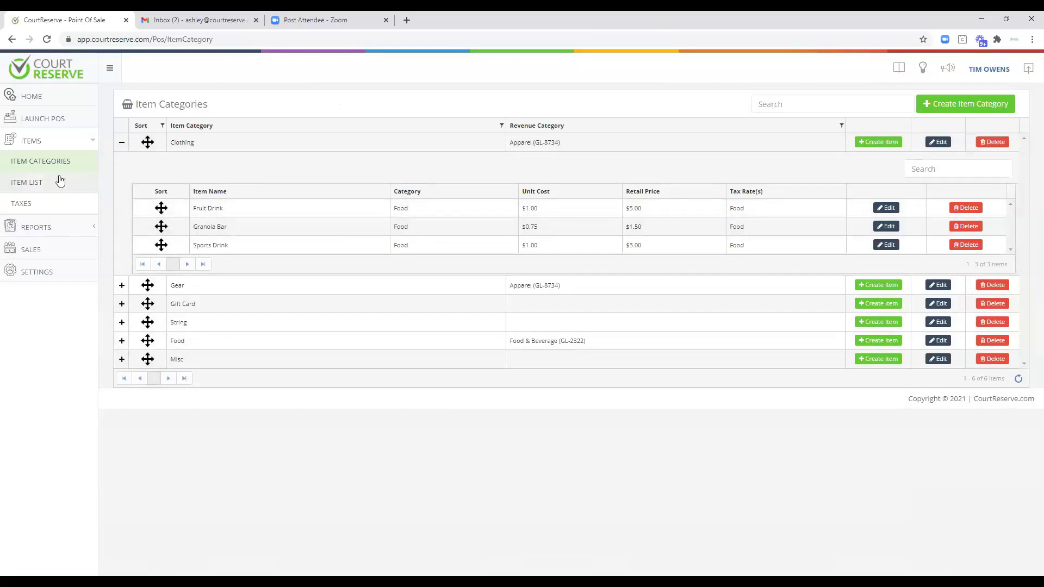
click(28, 183)
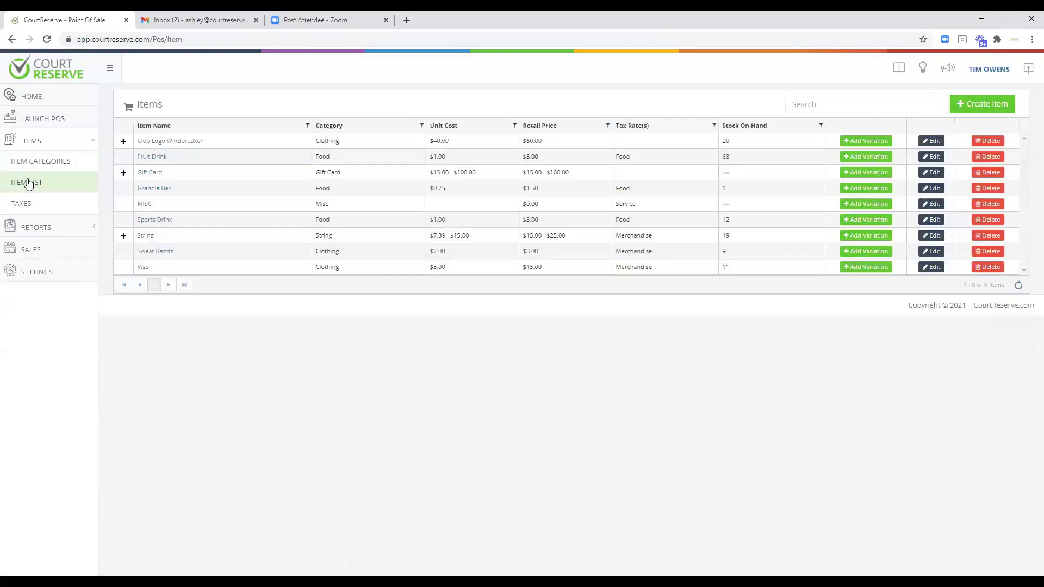
click(123, 142)
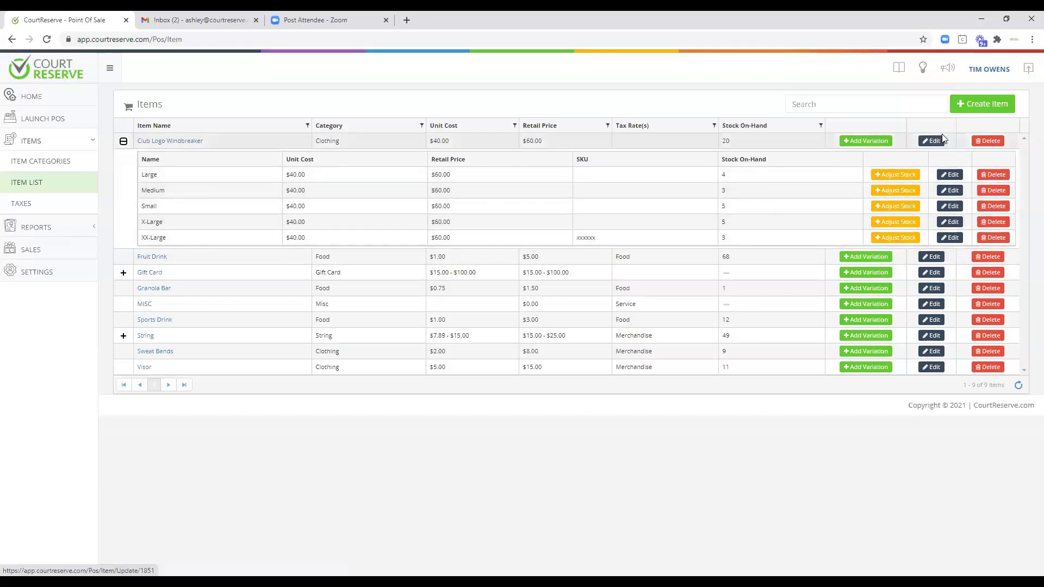
Step: Inspect the blank item creation form and close it without saving
click(973, 103)
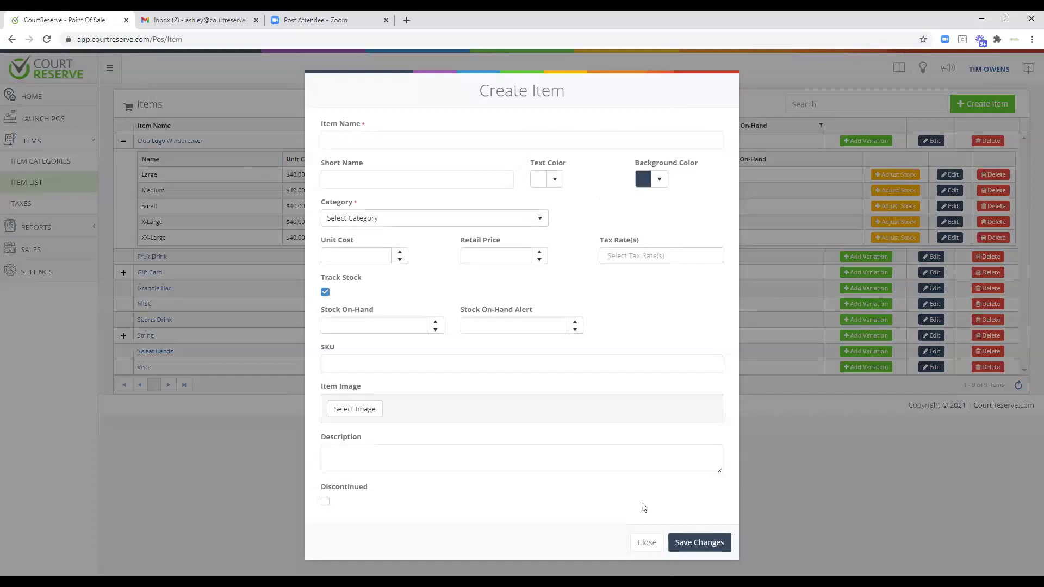
click(646, 545)
Step: Open the Club Logo Windbreaker item for editing and assign it the Merchandise tax rate
click(933, 142)
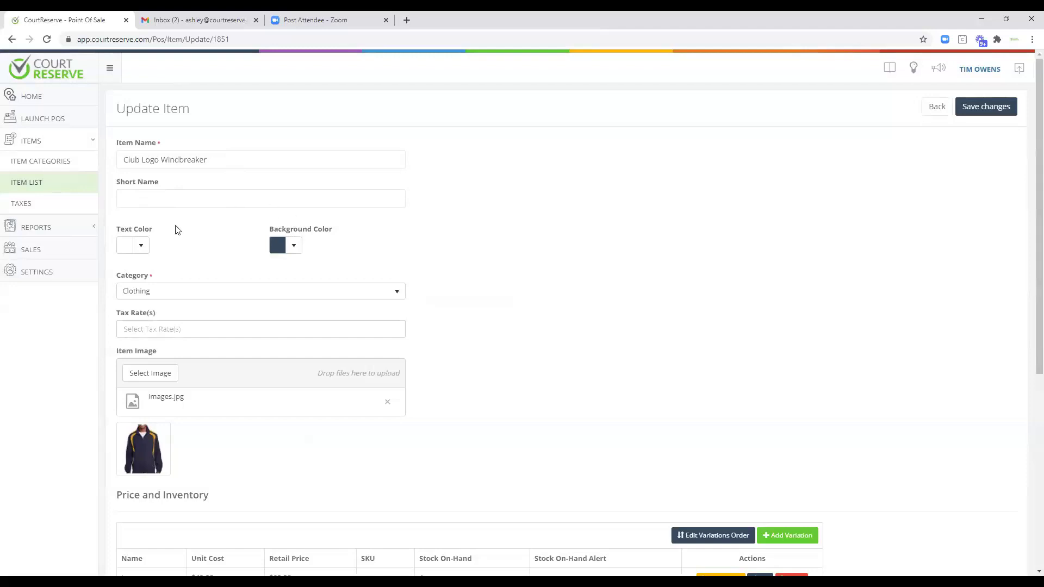
scroll(523, 312, down, 2)
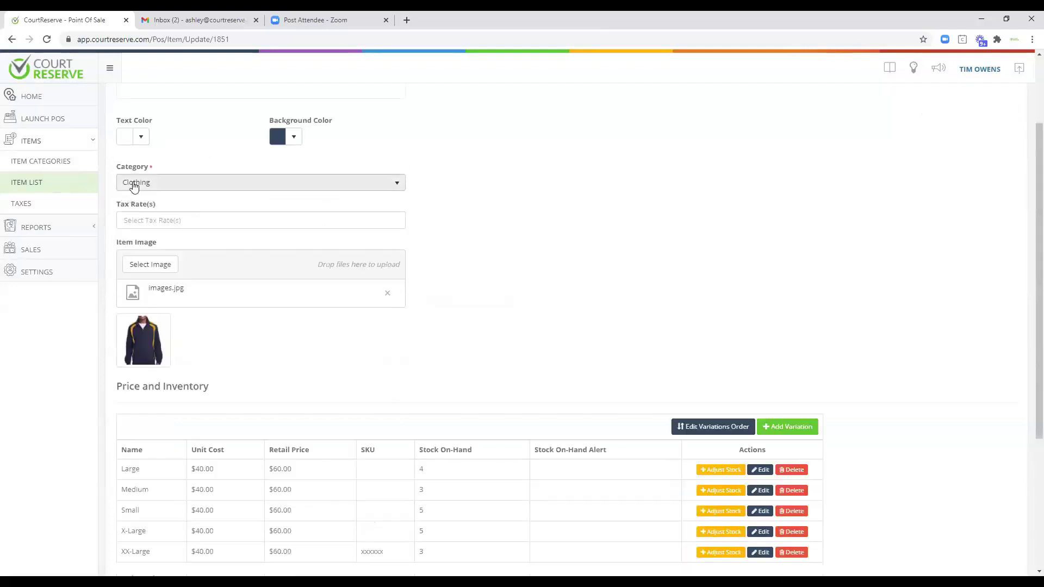
click(191, 222)
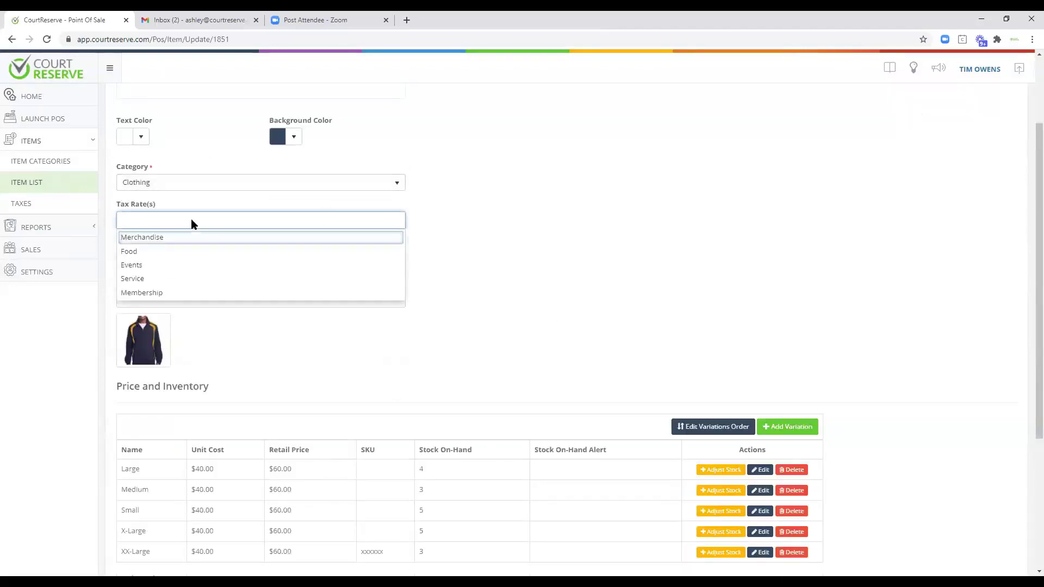
click(303, 238)
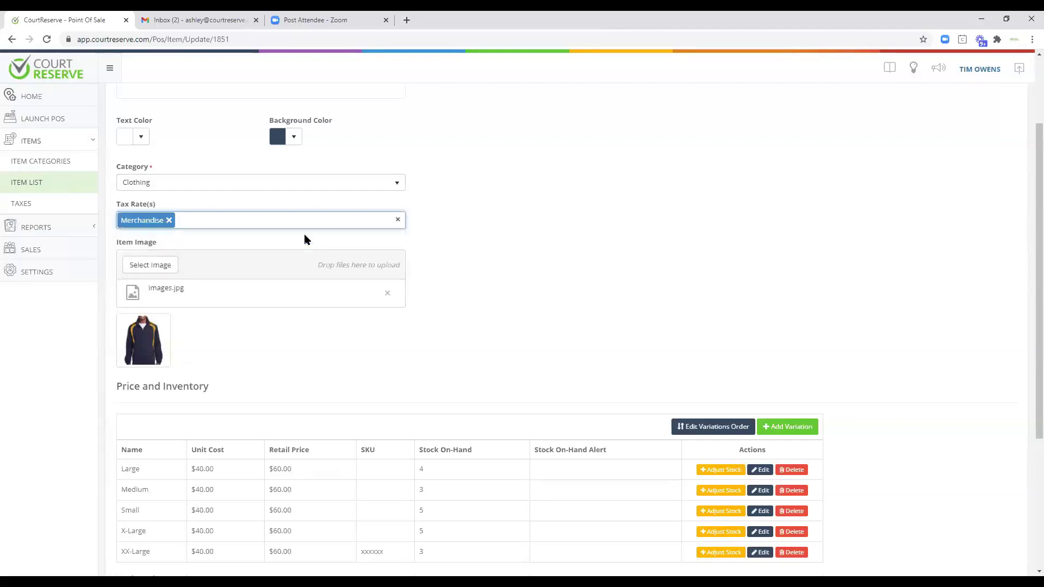
Step: Enter a Stock On-Hand Alert of 1 for the windbreaker's Large variation and close the form without saving
scroll(512, 256, down, 1)
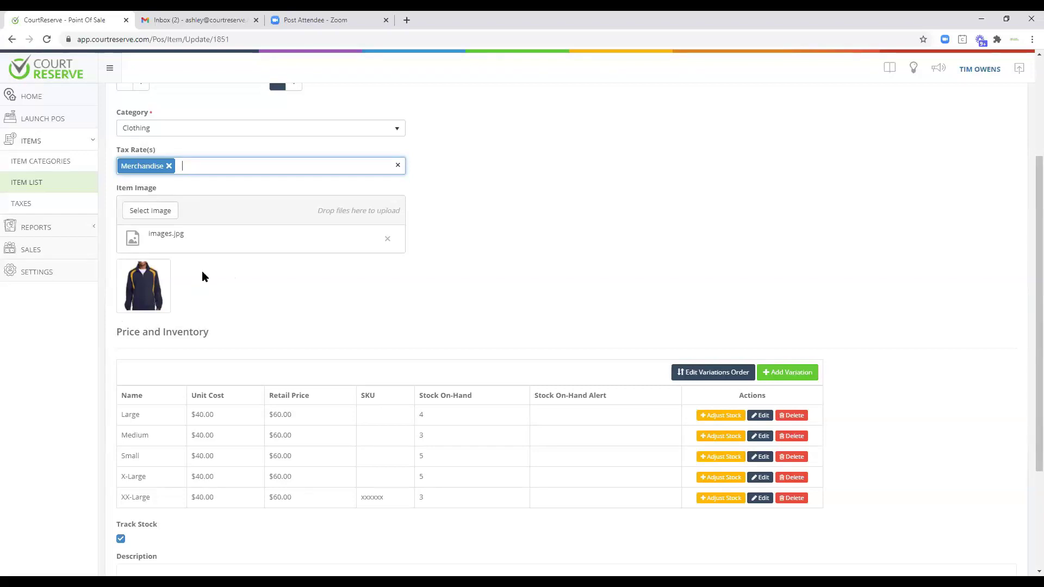
scroll(205, 275, down, 1)
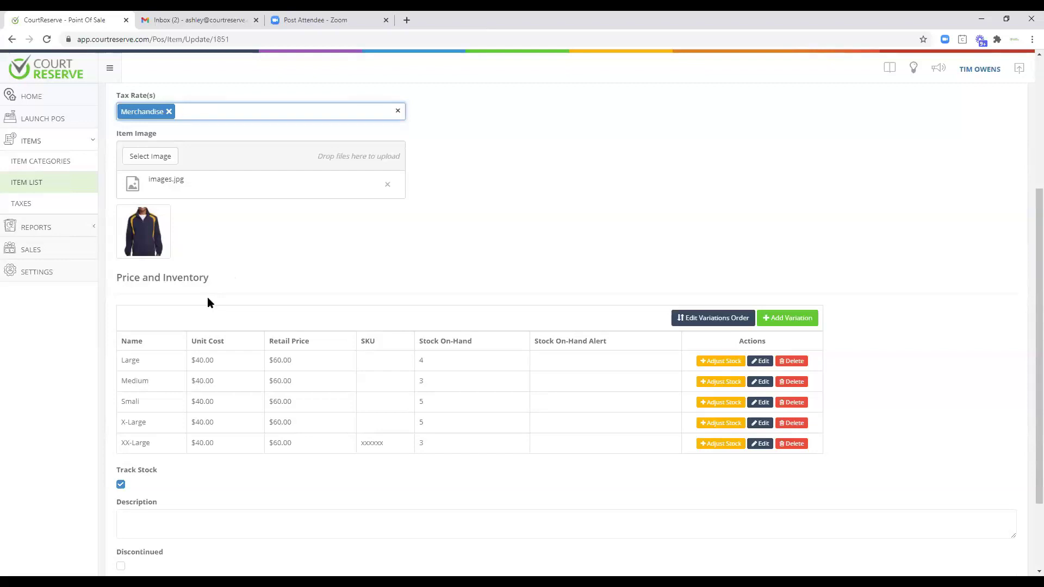
scroll(207, 298, down, 2)
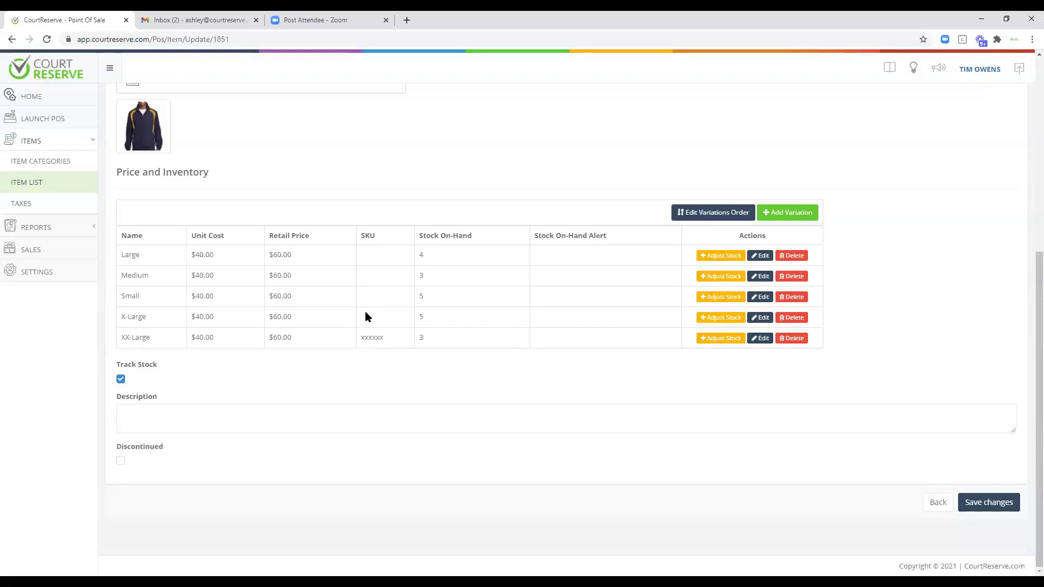
click(760, 256)
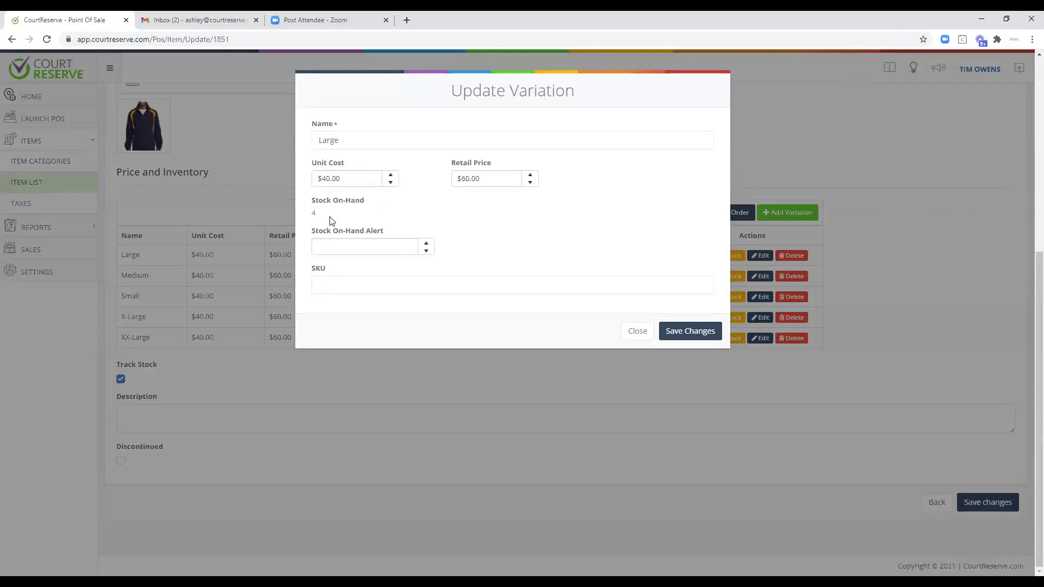
click(333, 249)
click(338, 249)
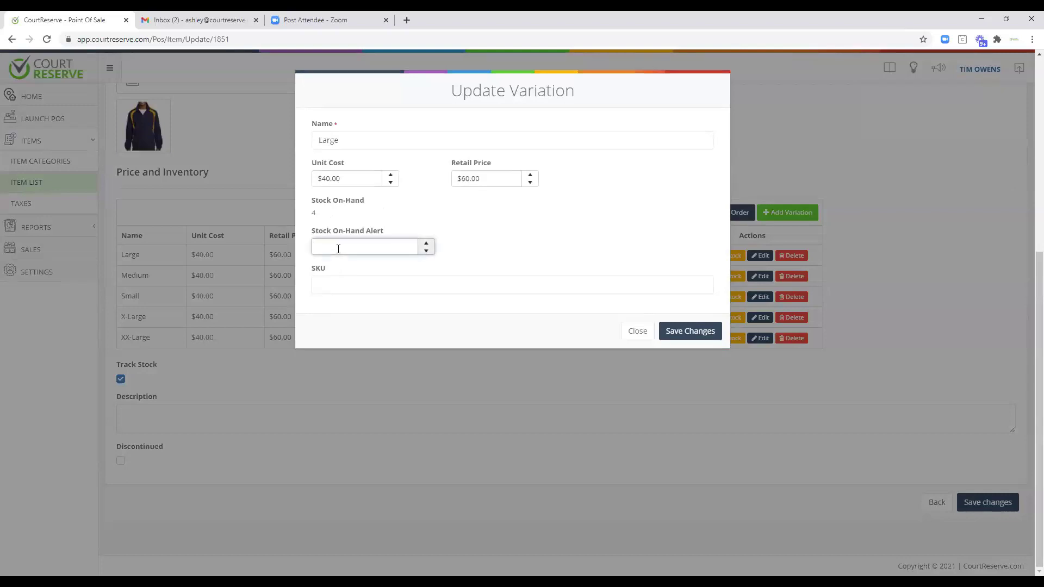
text(1)
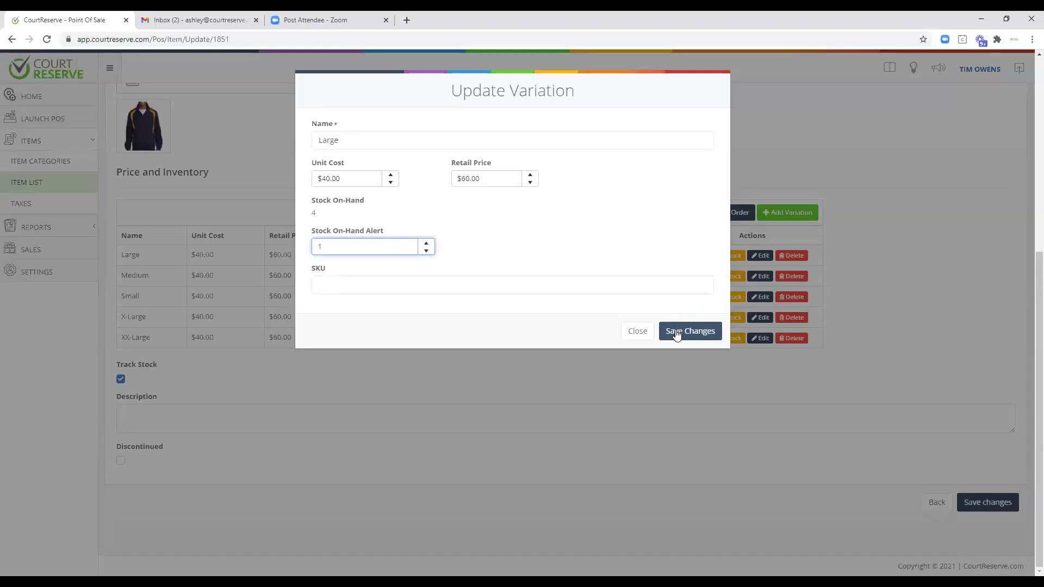
click(638, 332)
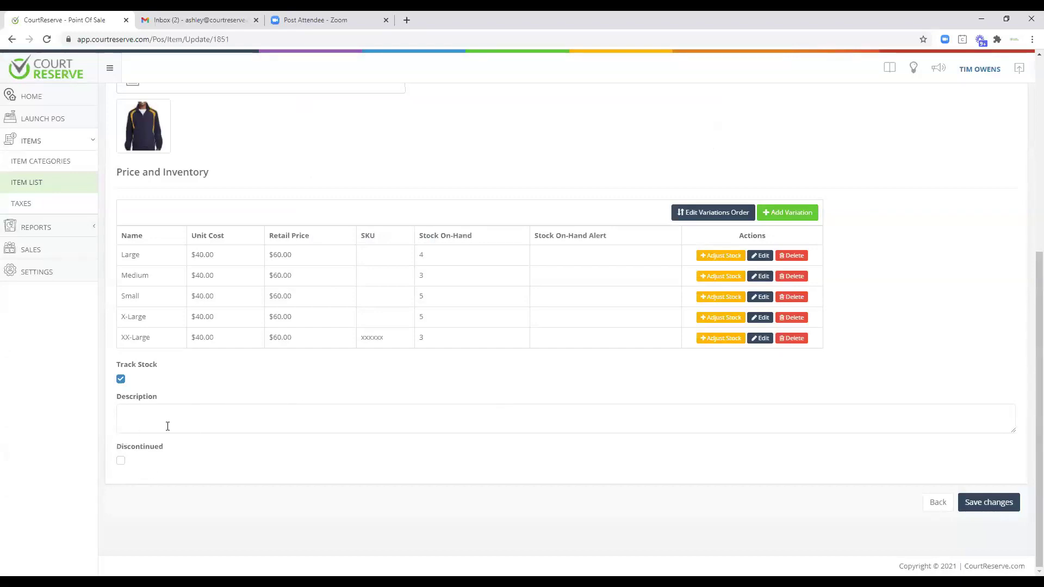
scroll(228, 391, up, 6)
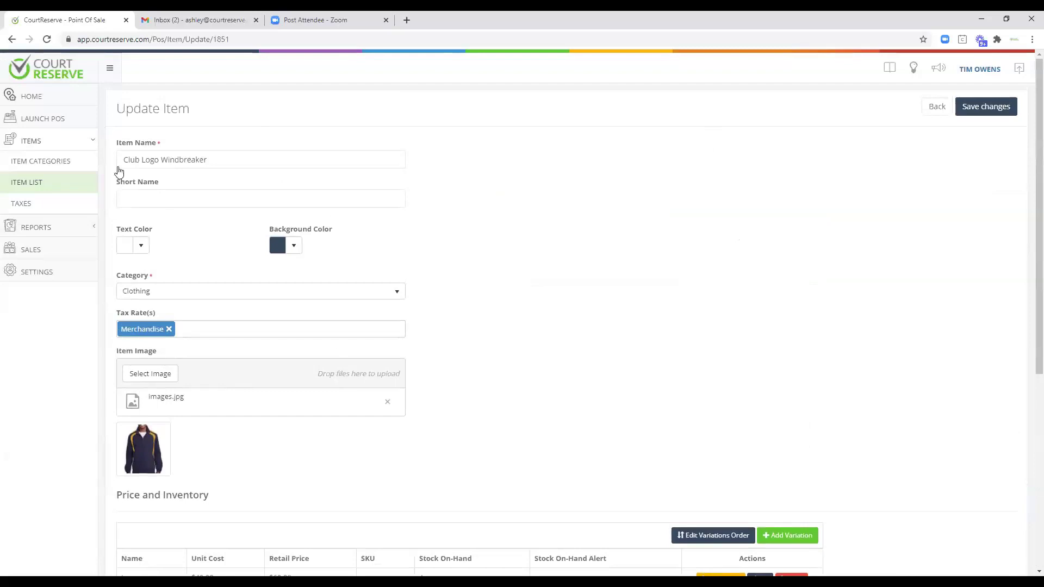
Step: Review the item list, the Clothing category's items and the list of tax rates
click(33, 184)
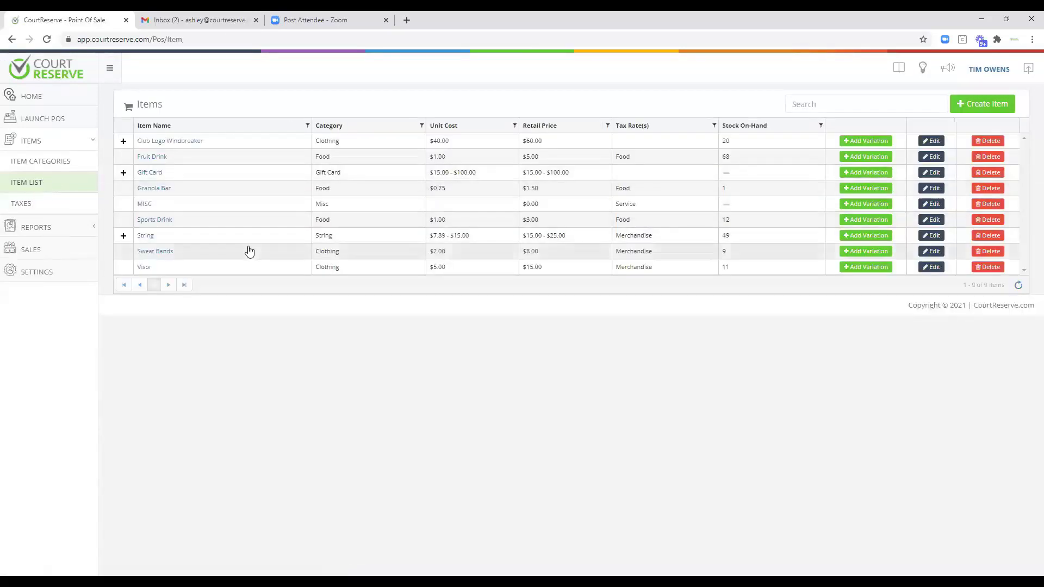
click(20, 162)
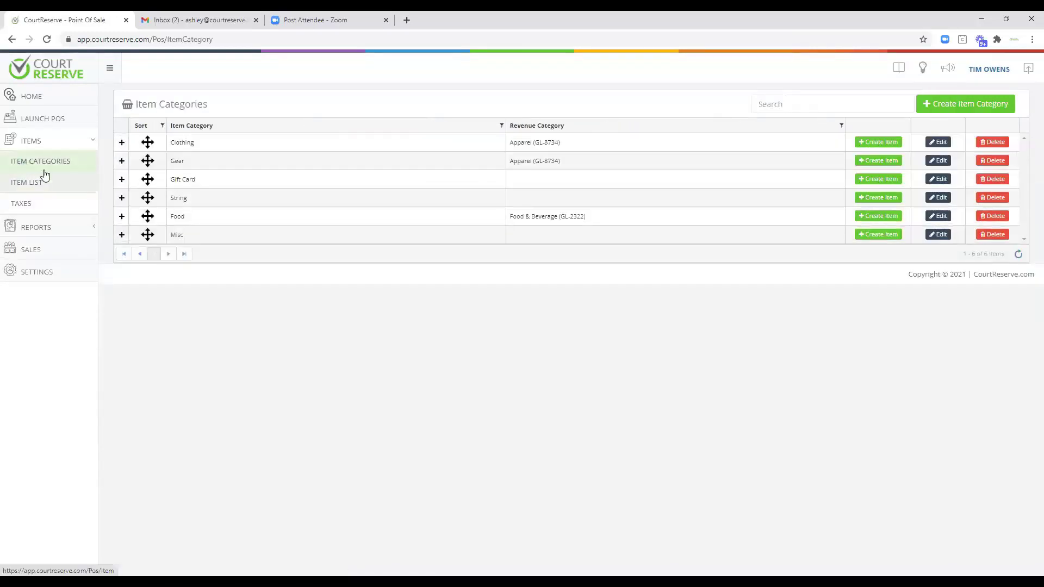
click(122, 142)
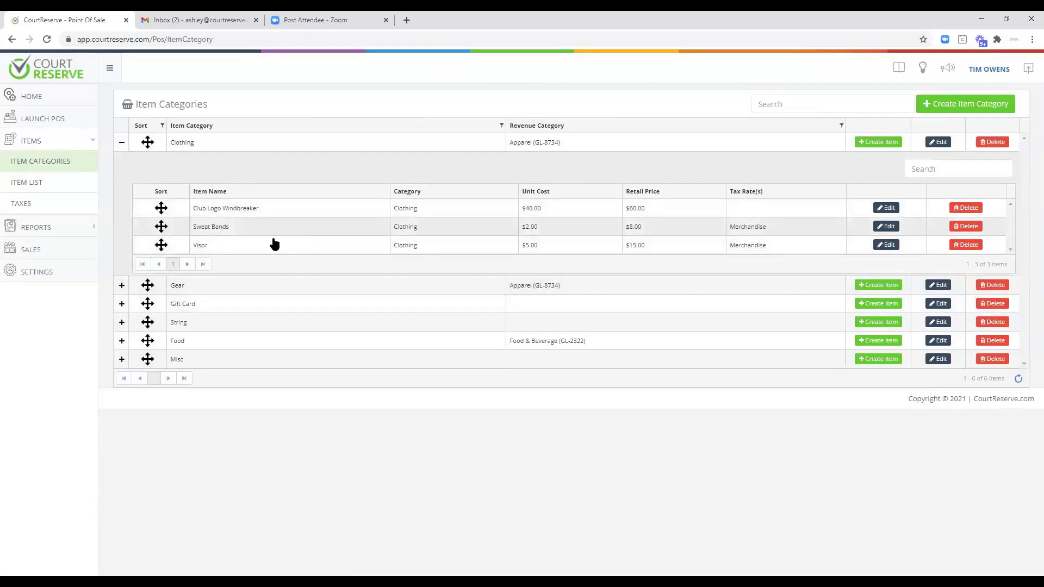
click(52, 210)
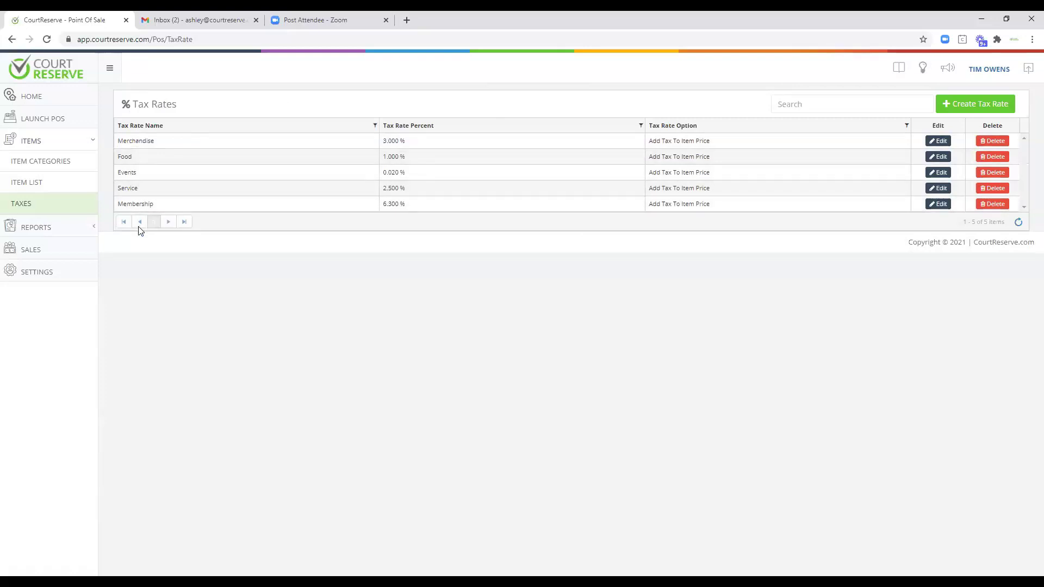
Step: Launch the Point of Sale front desk and remove the Club Logo Windbreaker and Fruit Drink from the cart
click(12, 119)
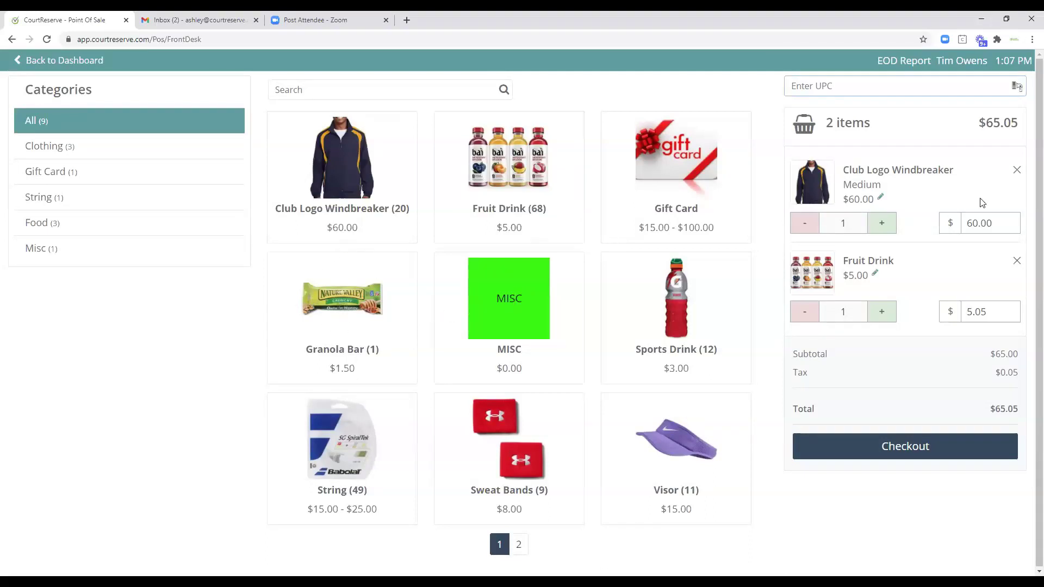
click(1016, 170)
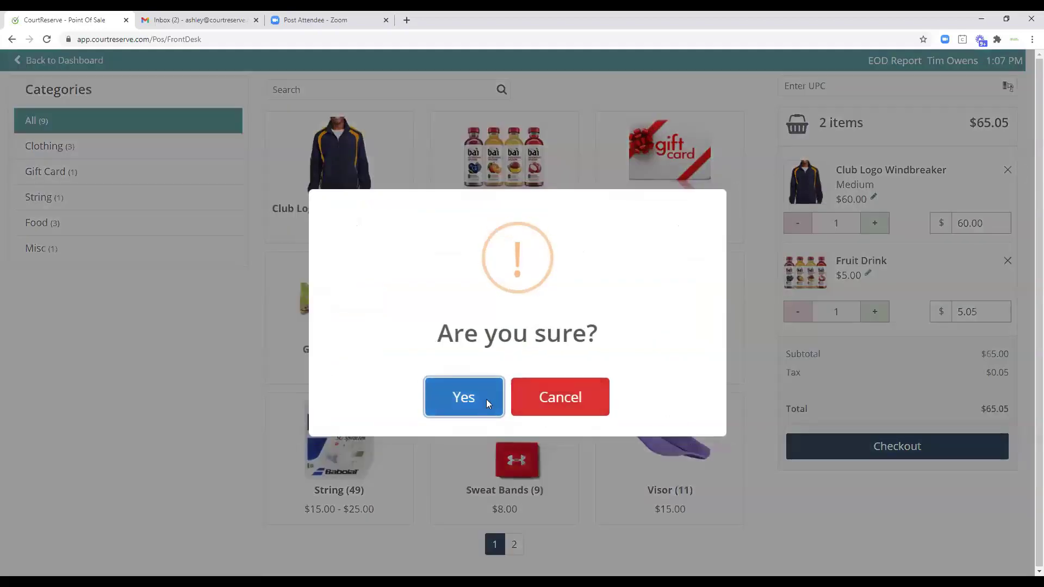
click(486, 399)
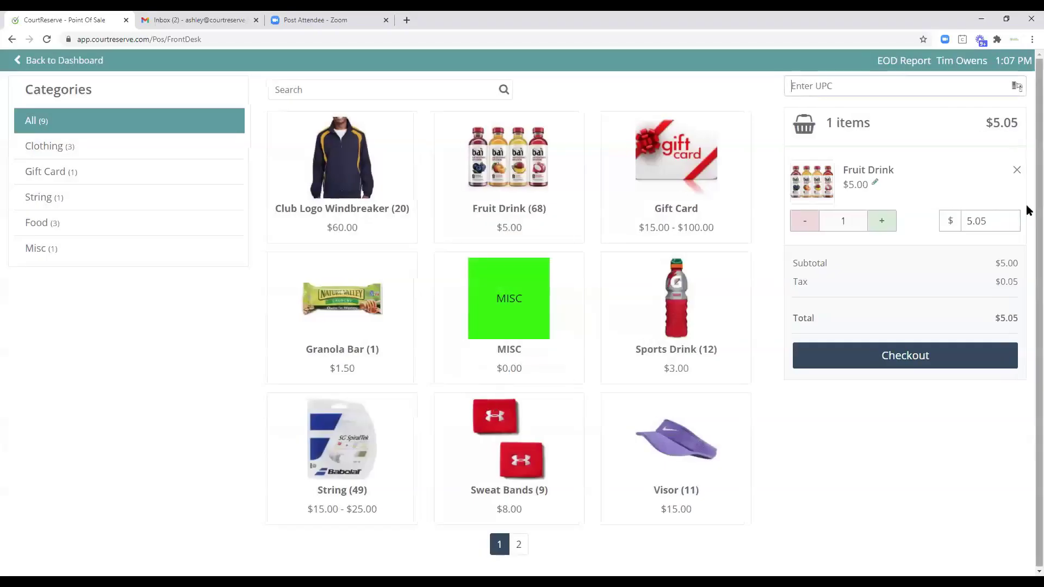
click(1015, 170)
click(476, 400)
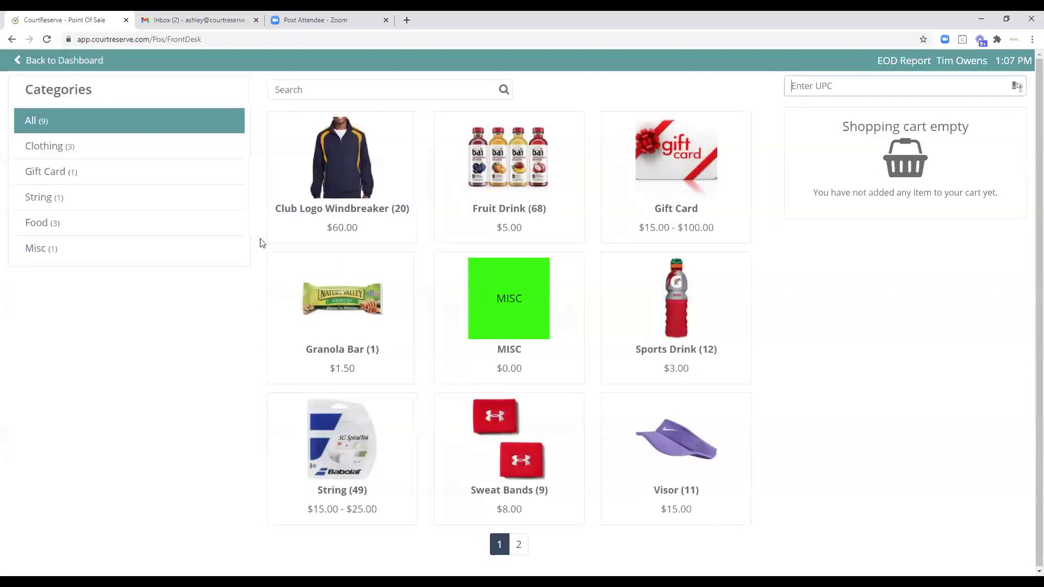
Step: Add two Granola Bars to the cart and override their unit price with $1.00
click(337, 311)
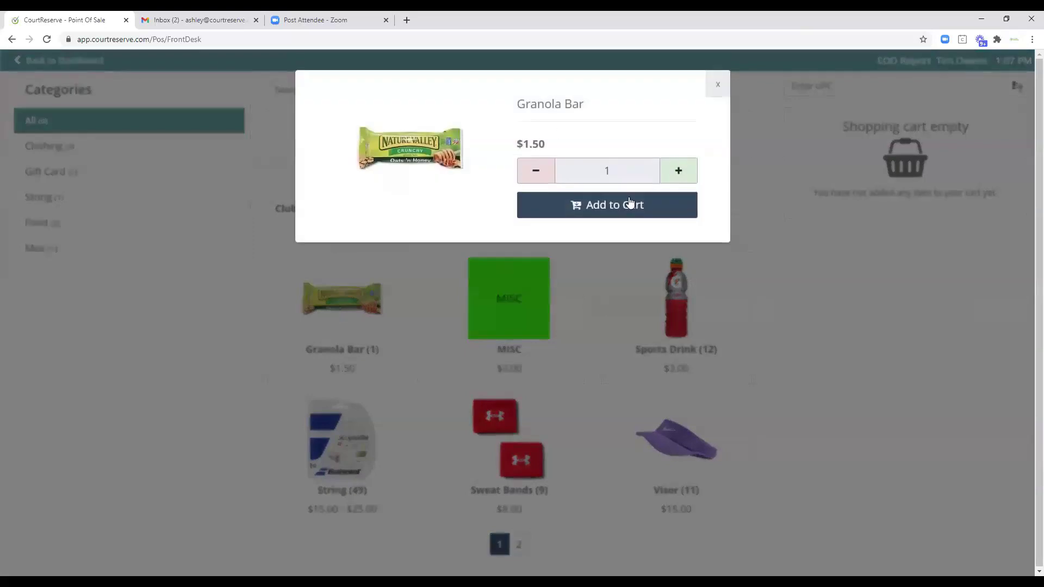
click(678, 172)
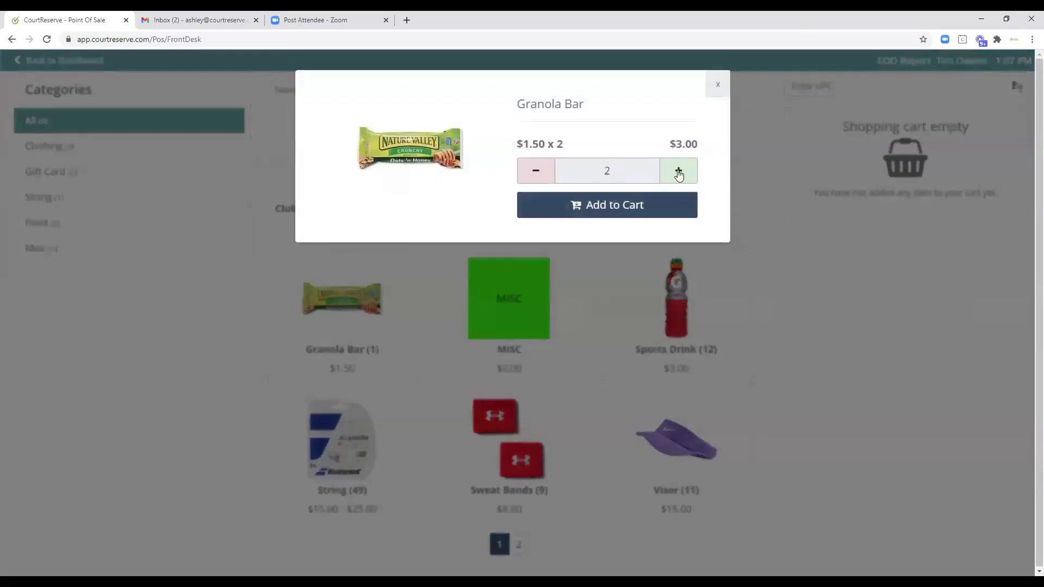
click(607, 205)
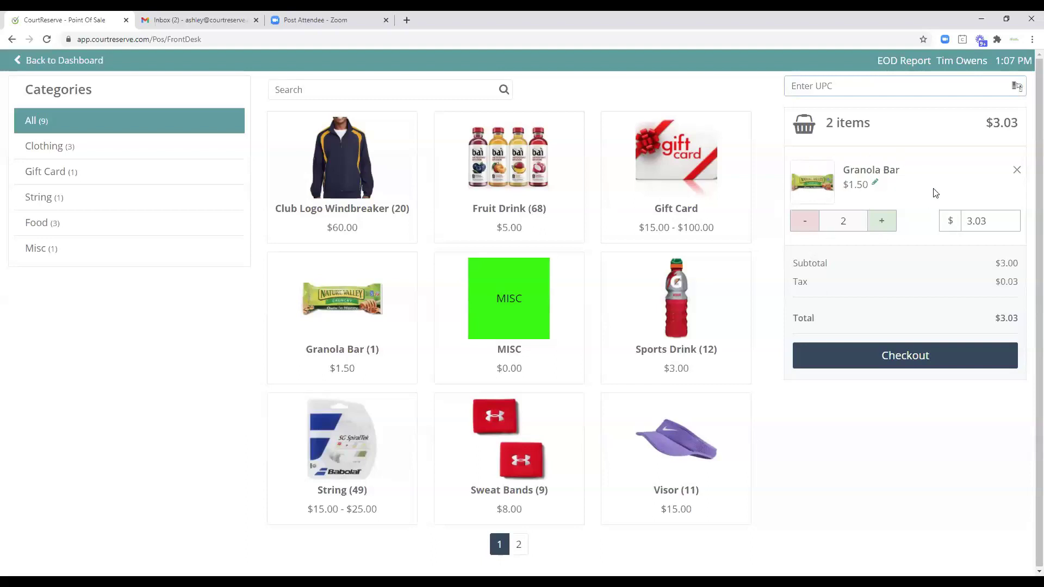
click(875, 186)
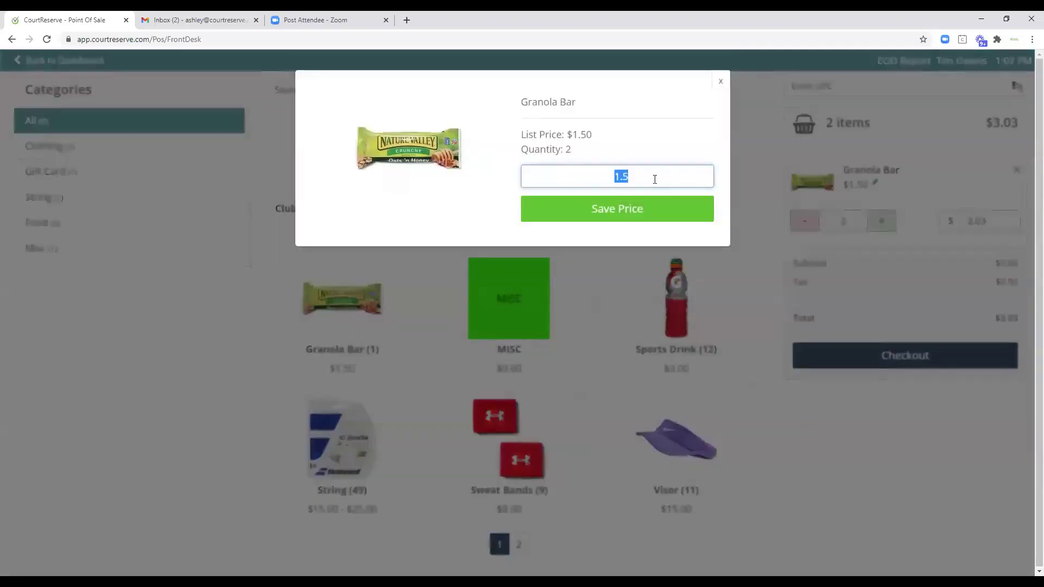
text(1.00)
click(621, 209)
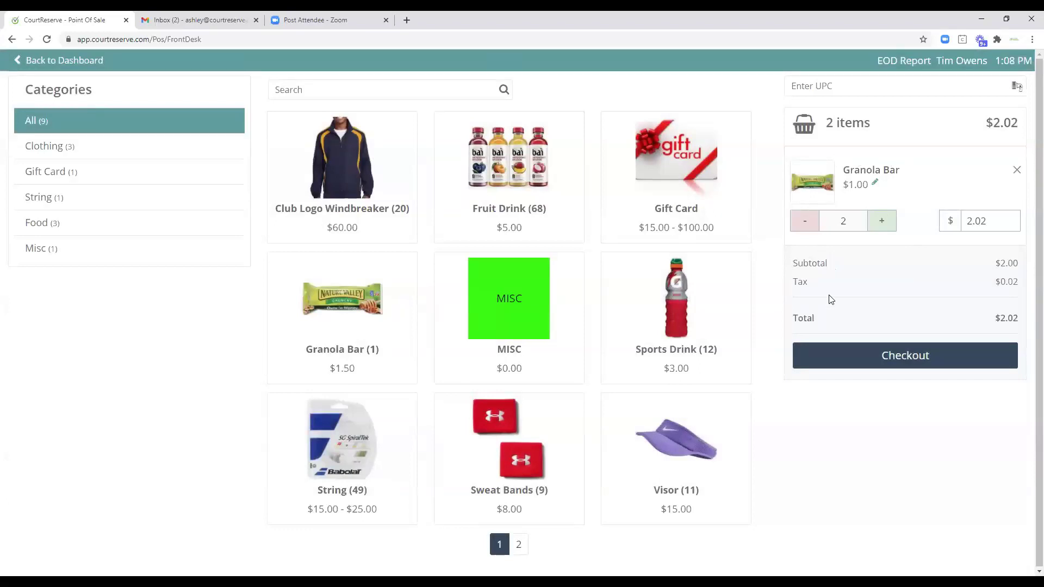
Step: Start the checkout for the Granola Bars and assign the sale to the member by searching for the name
click(899, 353)
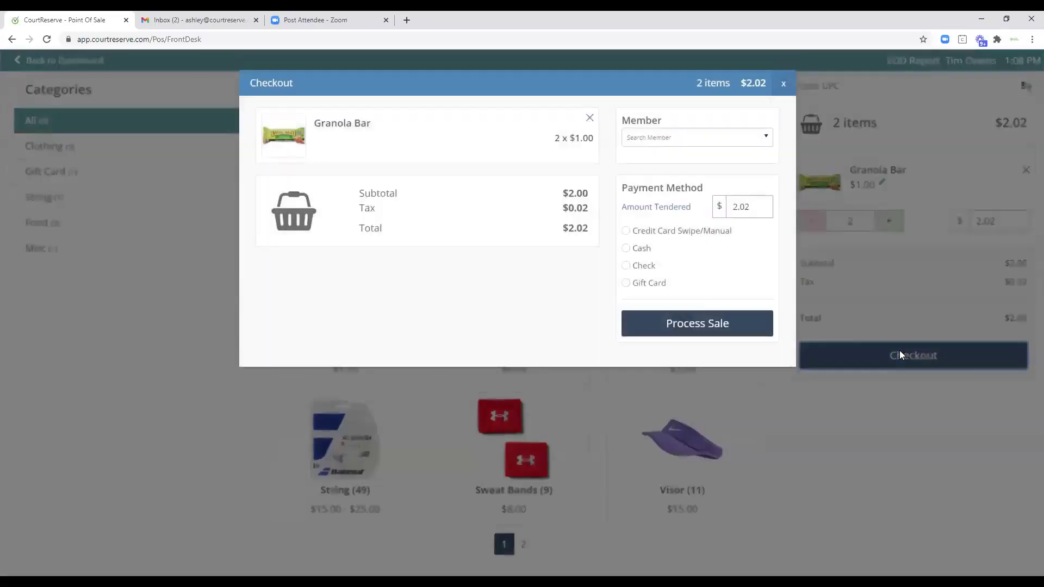
click(671, 137)
text(wi)
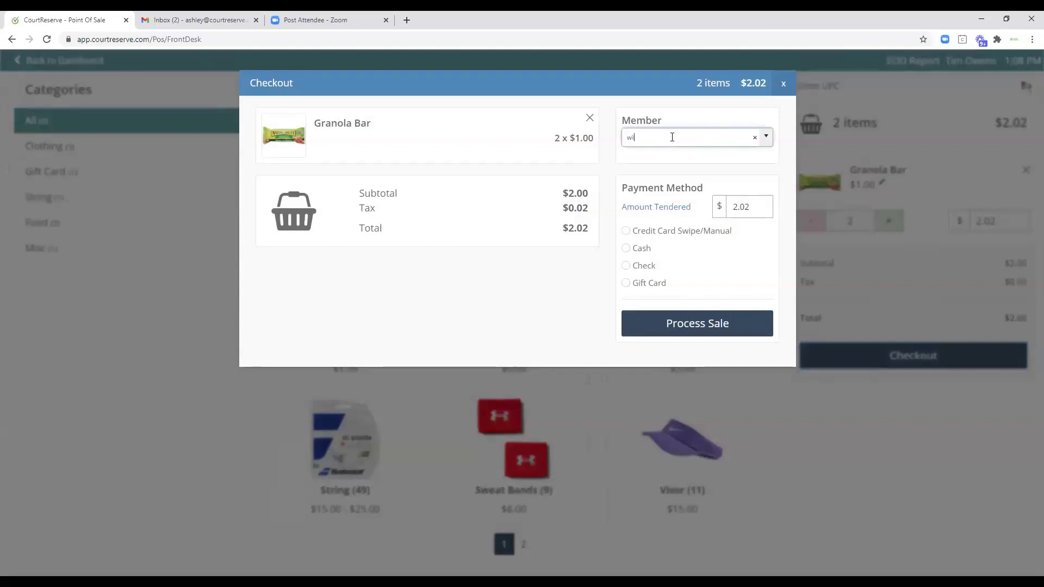
text(lm)
click(676, 153)
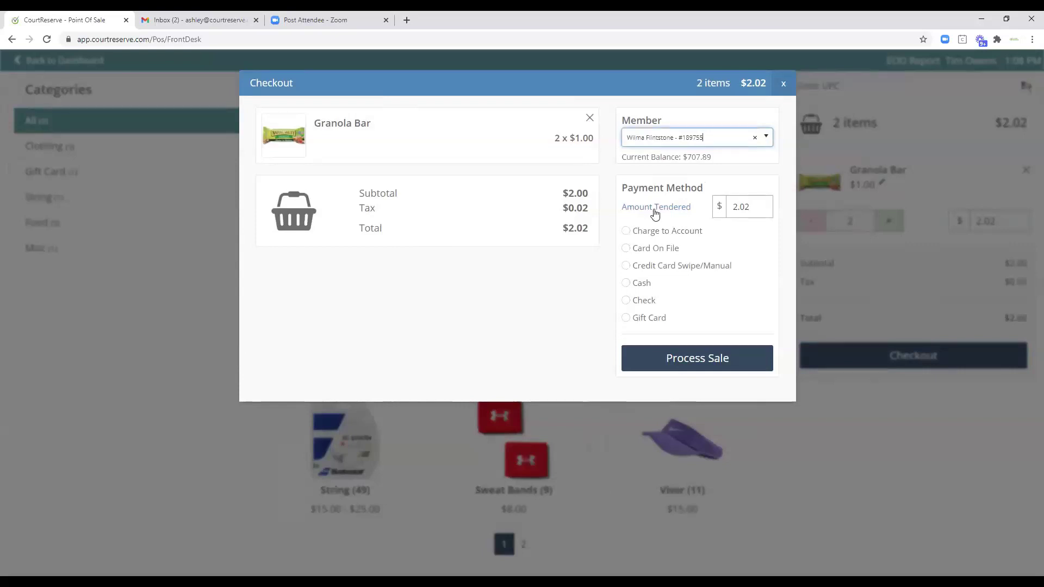
Step: Try out the Card On File and Charge to Account payment methods for the member's sale
click(627, 249)
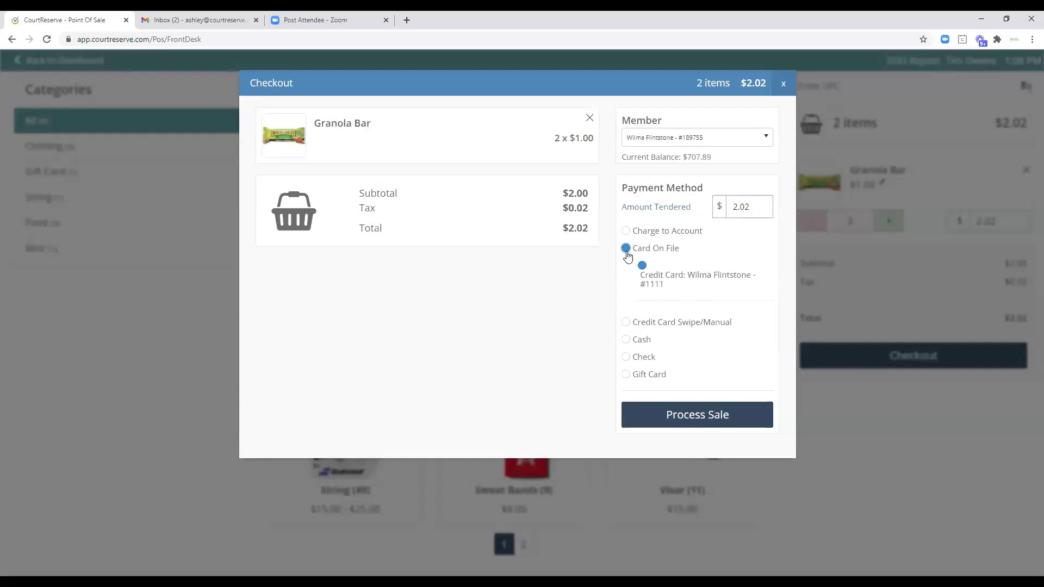
click(683, 417)
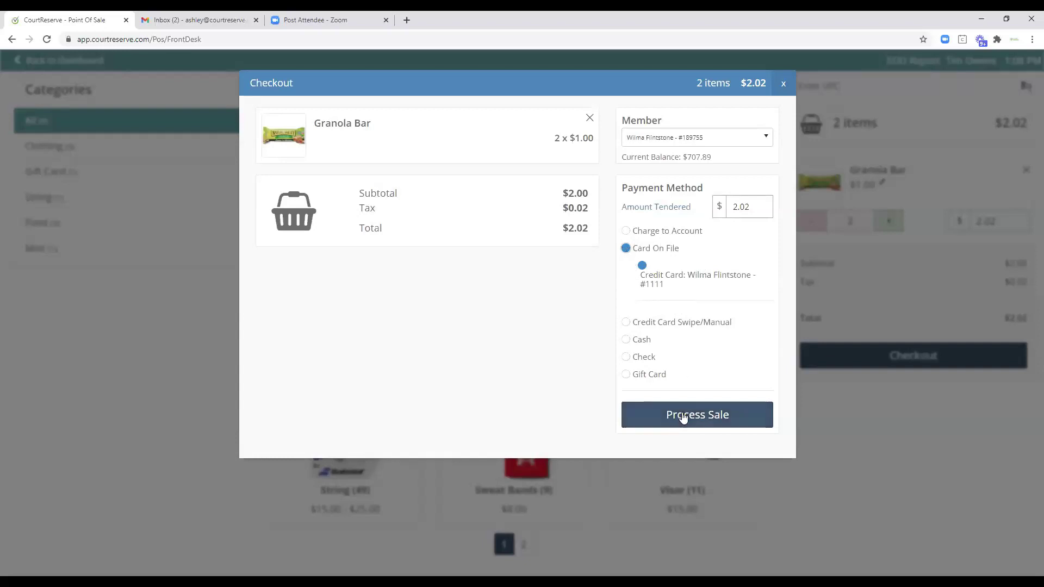
click(626, 231)
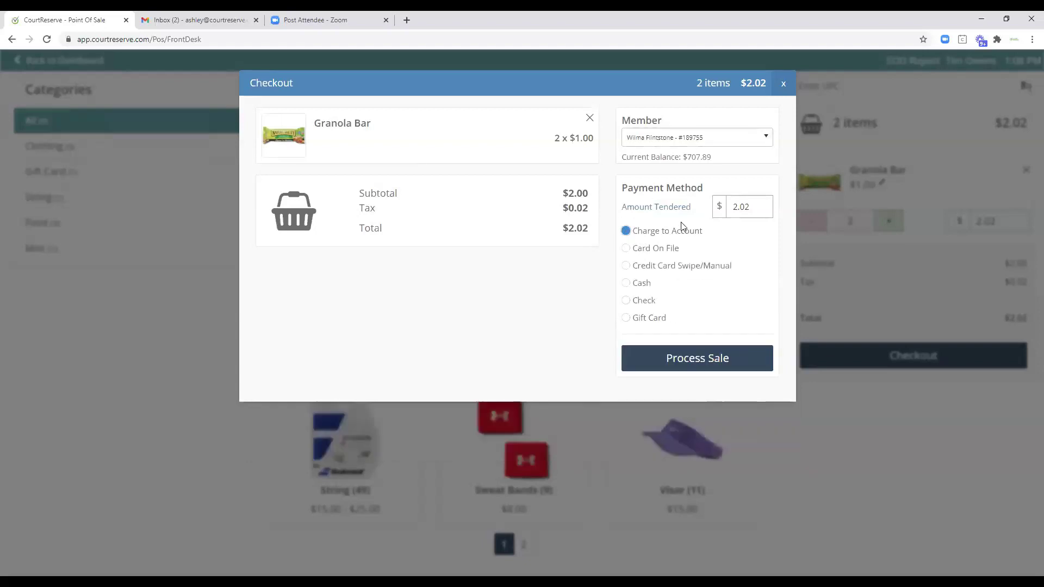
Step: Process the sale as a cash payment with $5 tendered, and view the receipt printer options without printing
click(626, 283)
click(752, 212)
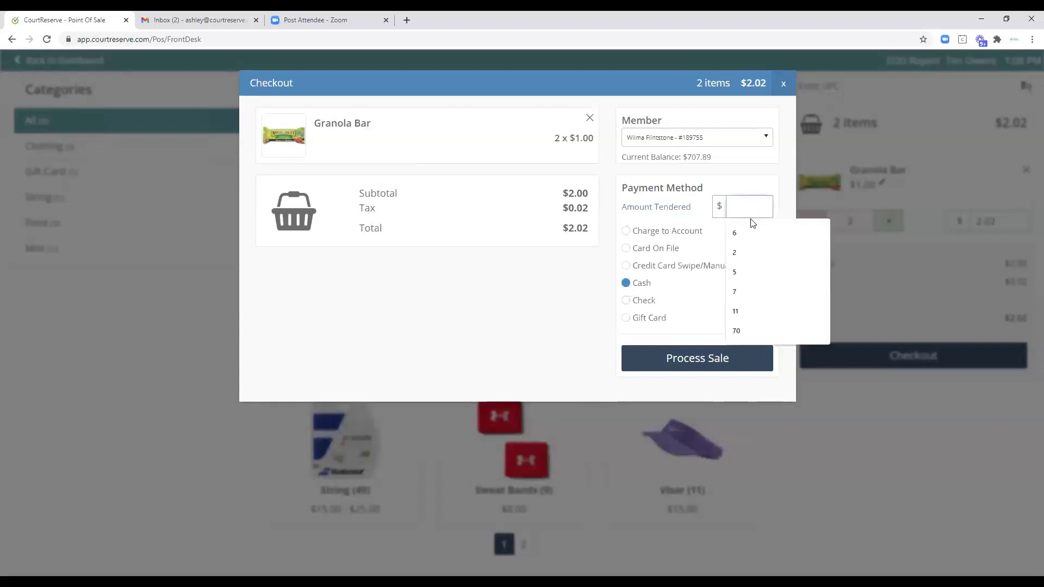
click(744, 267)
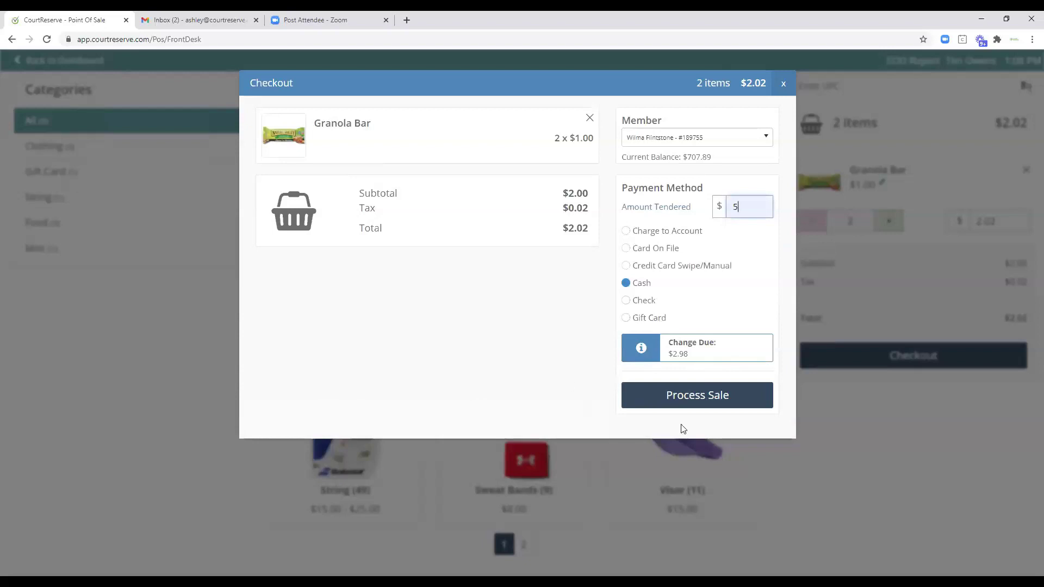
click(689, 396)
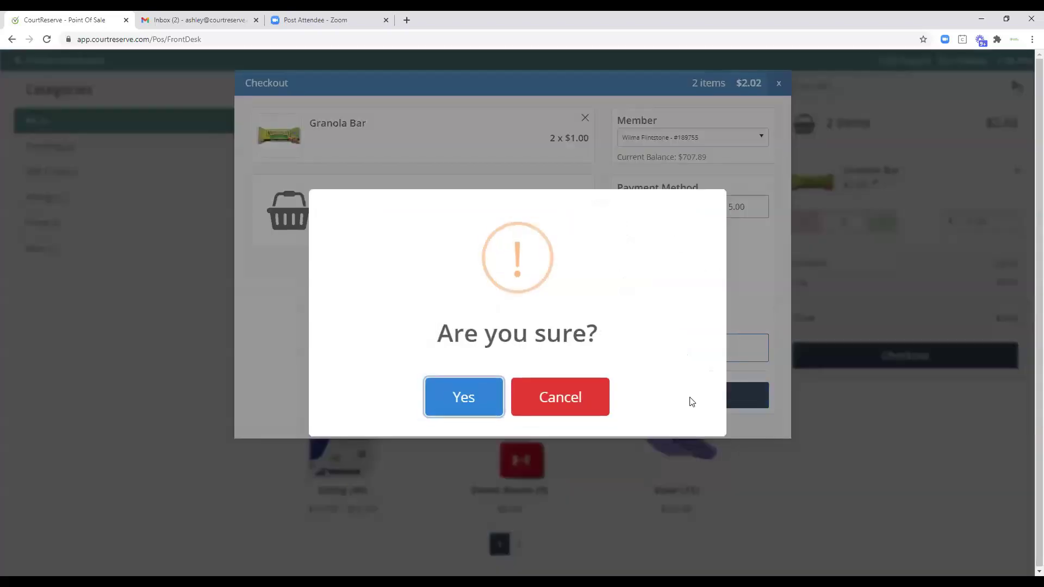
click(480, 401)
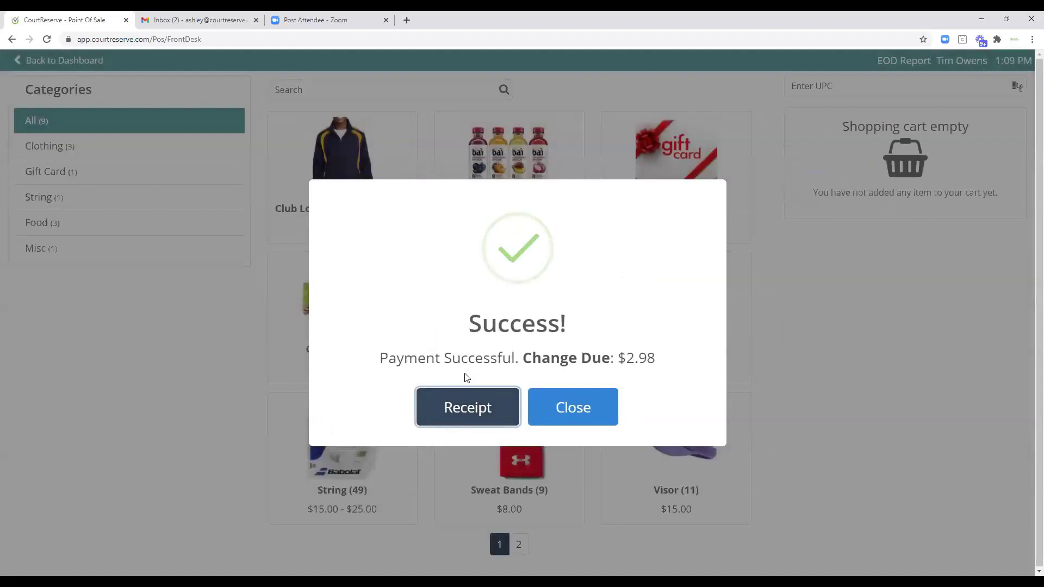
click(463, 409)
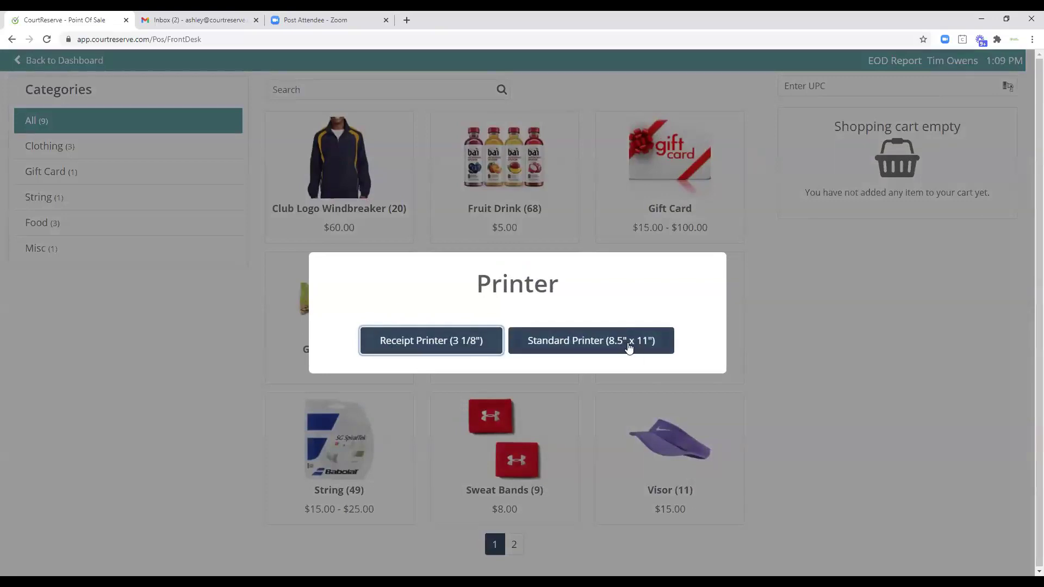
click(783, 275)
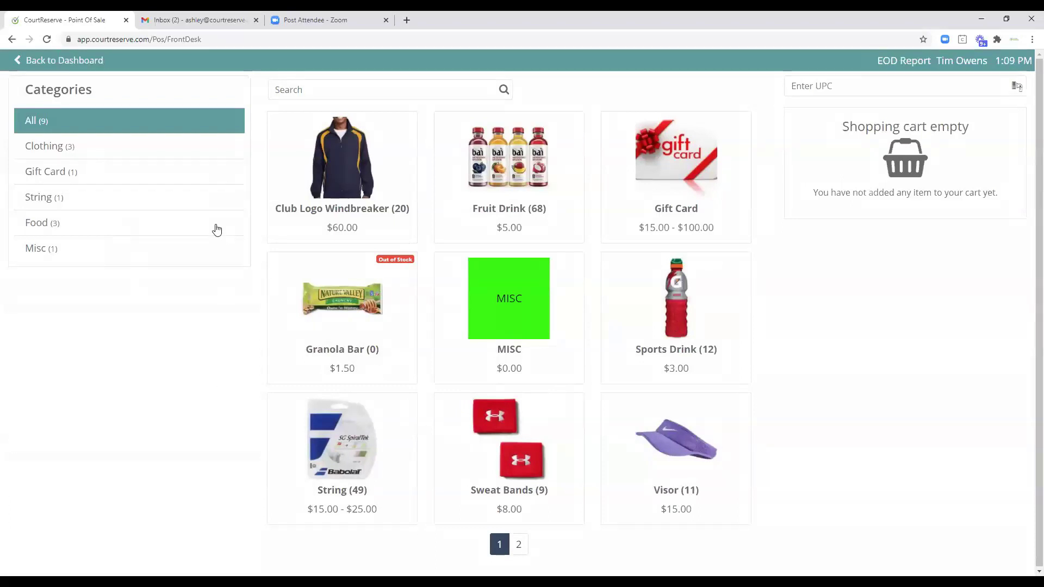
Step: Add one Granola Bar to the cart and inspect the Credit Card Swipe/Manual form at checkout, closing it without paying
click(334, 330)
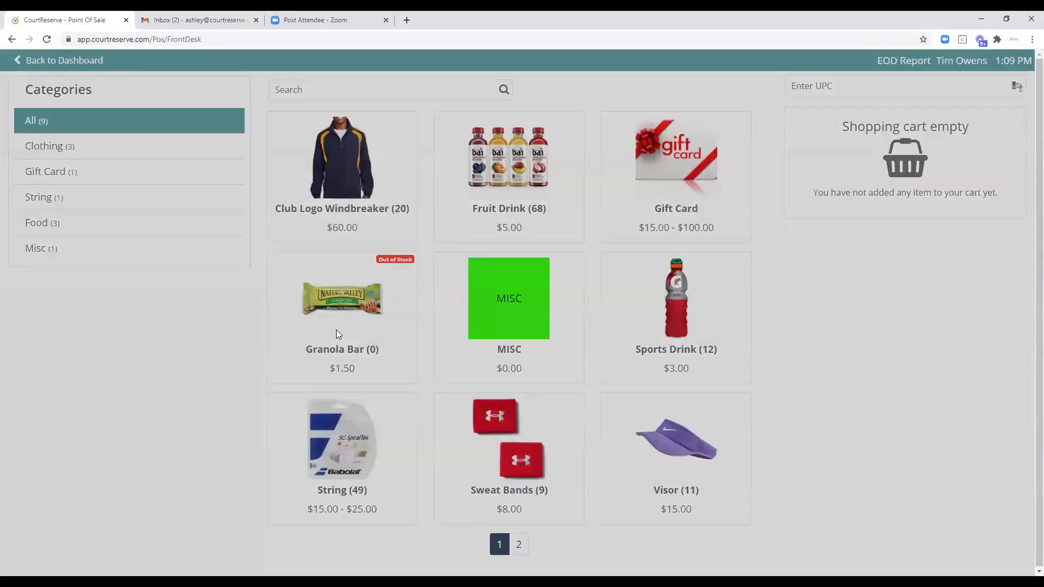
click(625, 206)
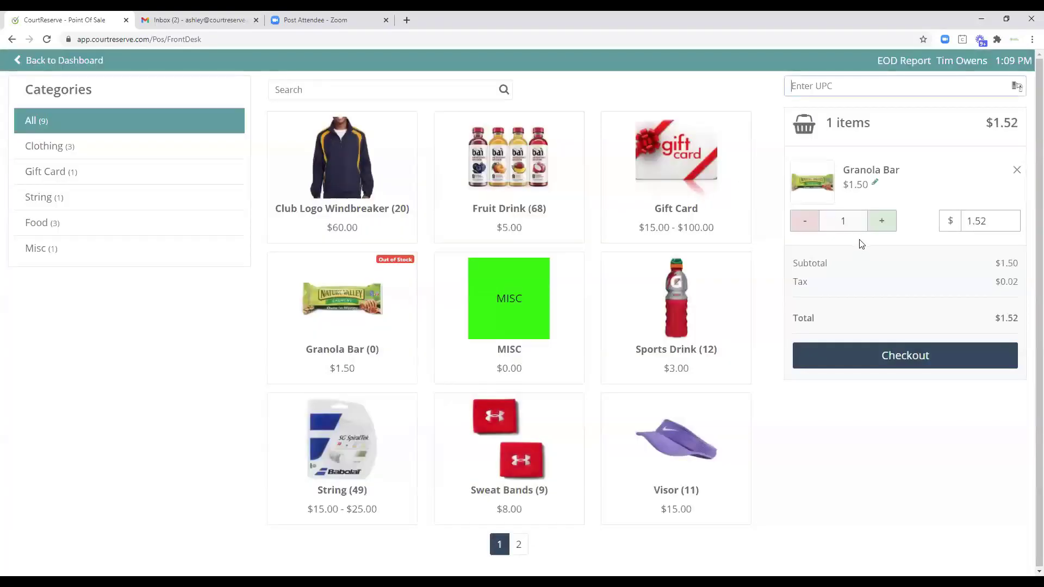
click(912, 354)
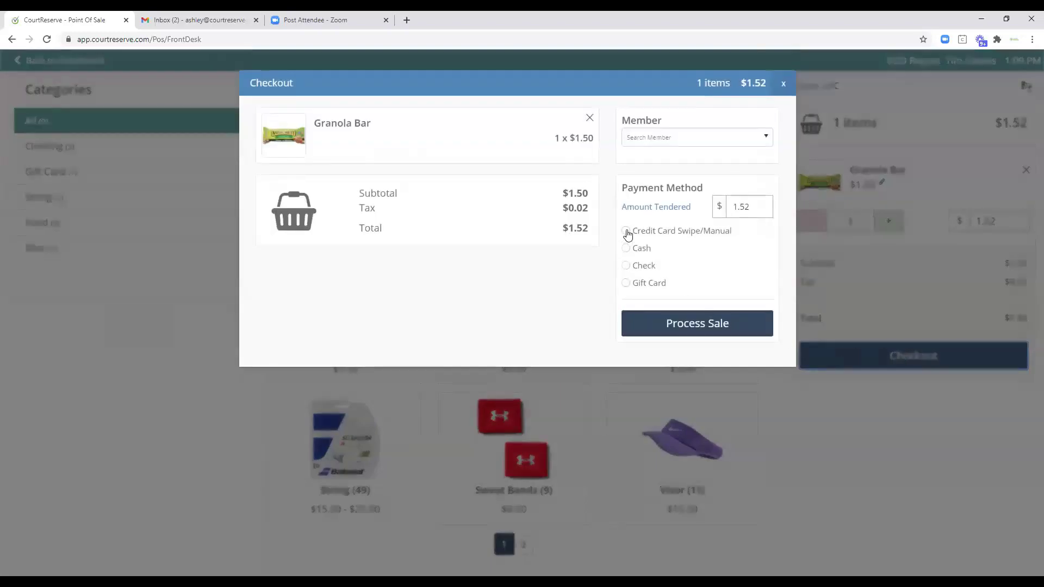
click(626, 232)
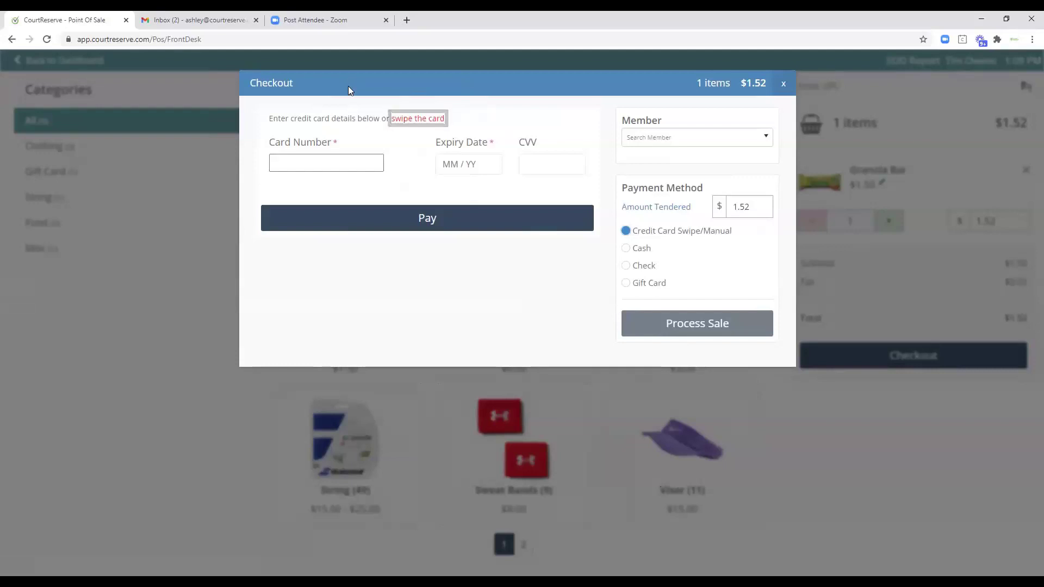
click(305, 159)
click(508, 117)
click(783, 85)
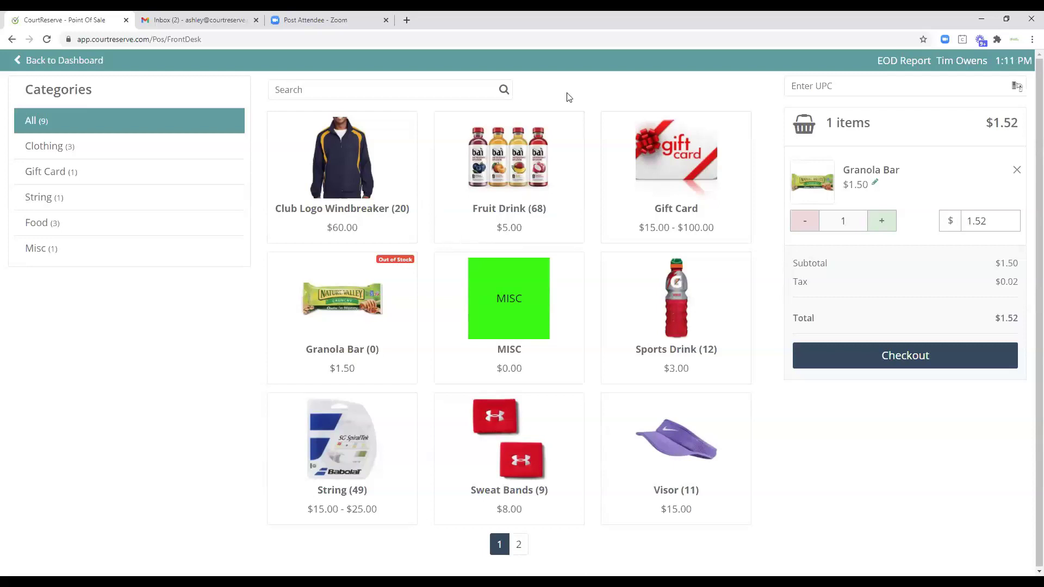
Step: Add the MISC item to the cart and remove the Granola Bar from it
click(507, 304)
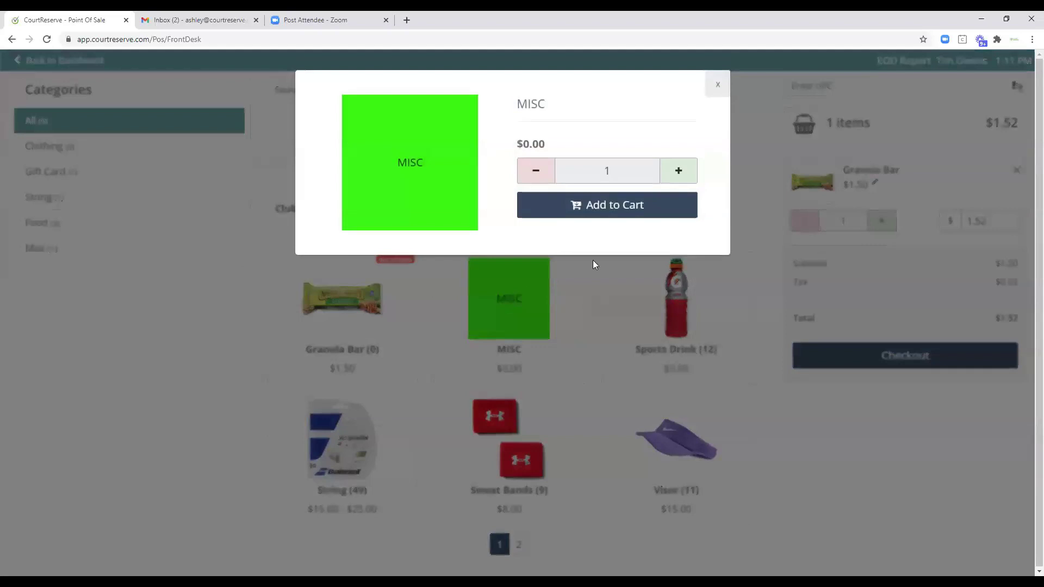
click(598, 208)
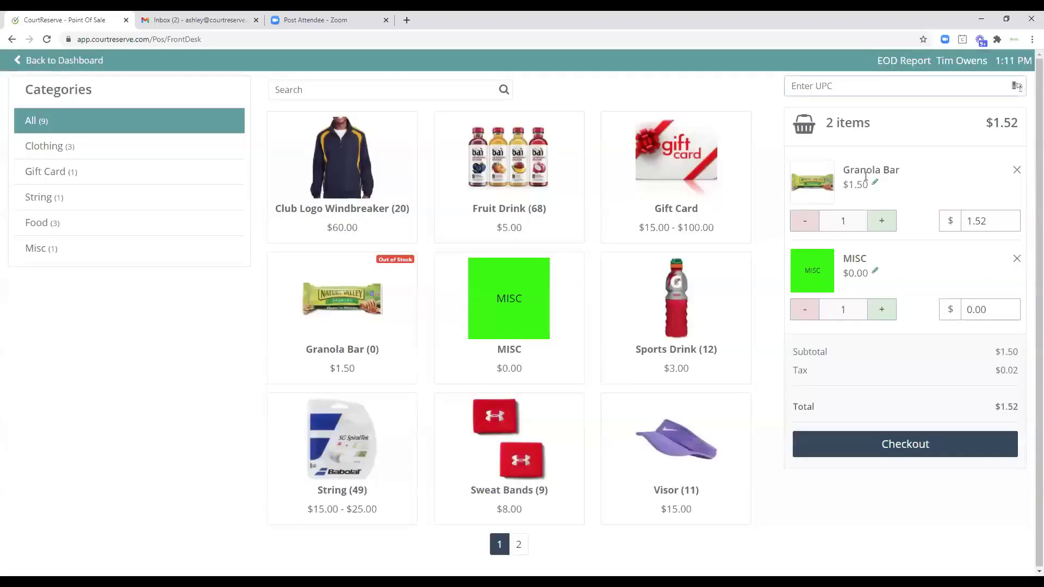
click(1014, 172)
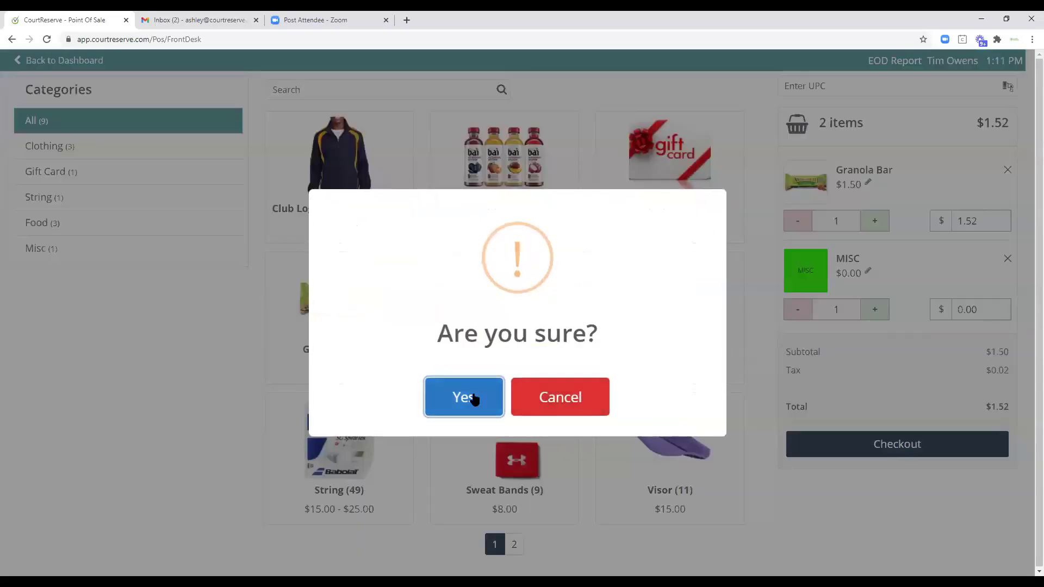
click(471, 400)
Step: Override the MISC item's price in the cart to 50.00 and save it
click(874, 183)
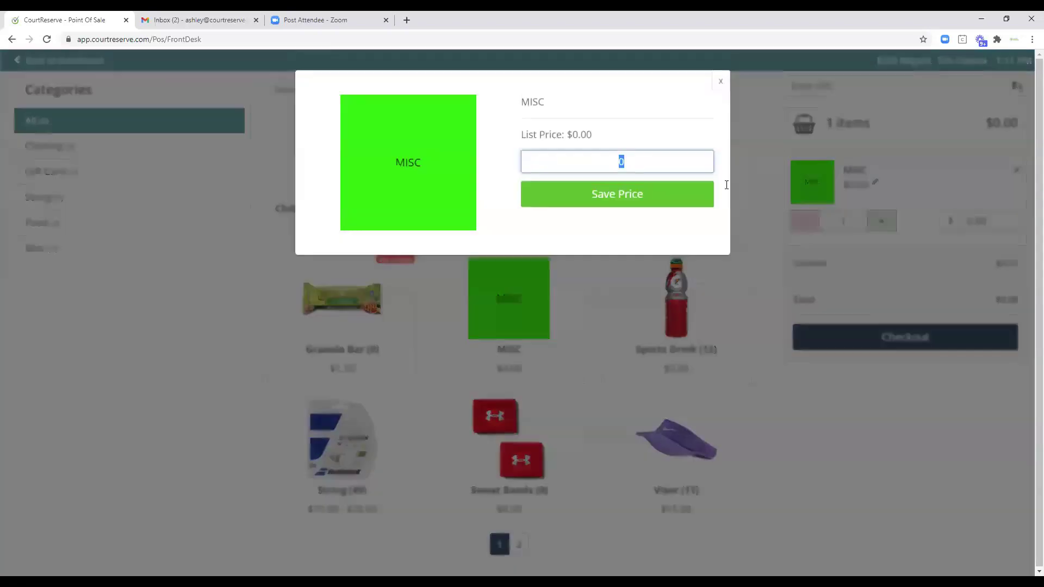
text(50.00)
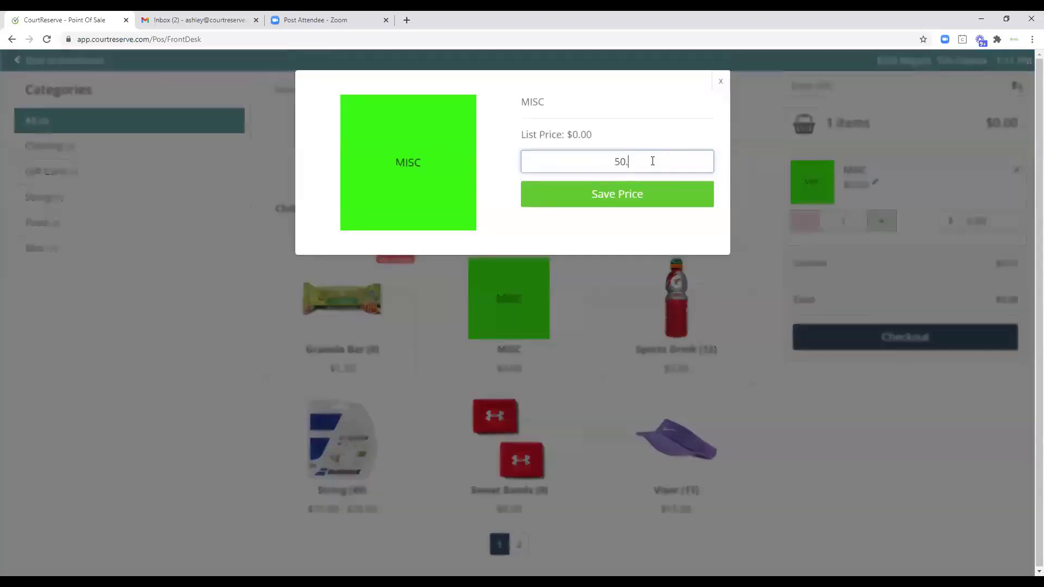
click(628, 191)
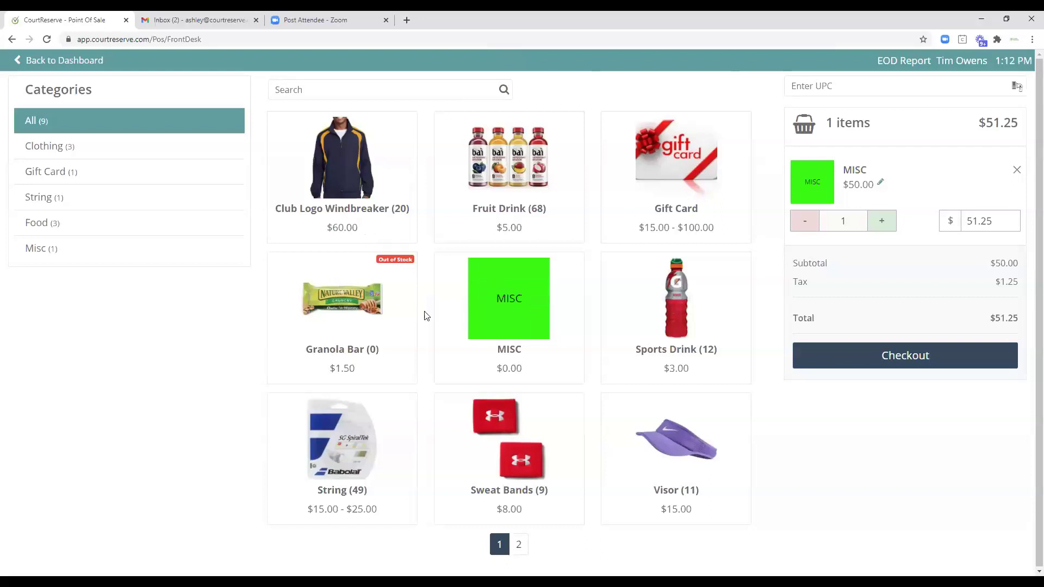
Step: View the out-of-stock Granola Bar's item dialog, close it without adding anything, and activate the cart's UPC entry field
click(397, 278)
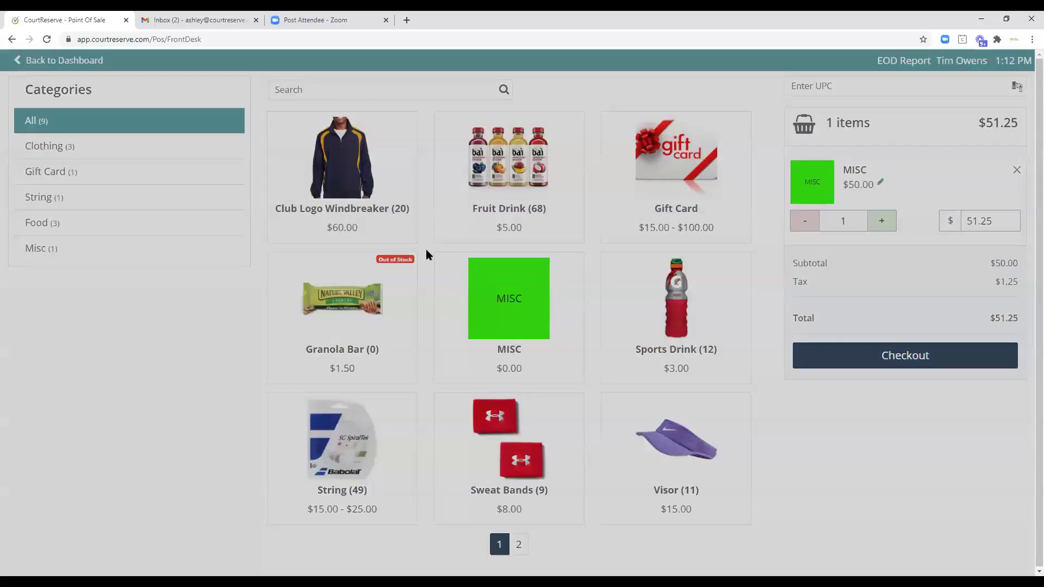
click(717, 85)
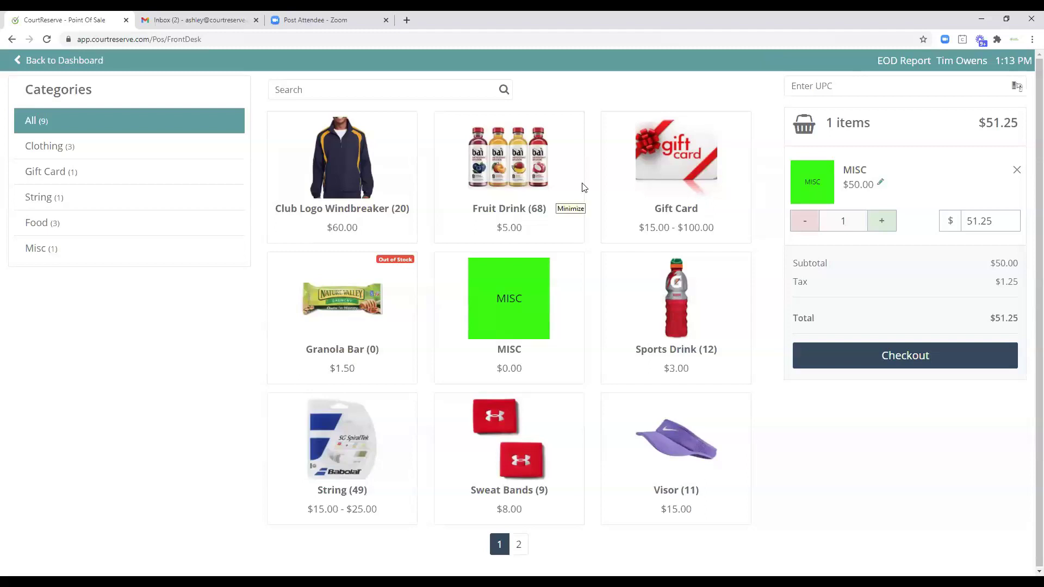
click(842, 88)
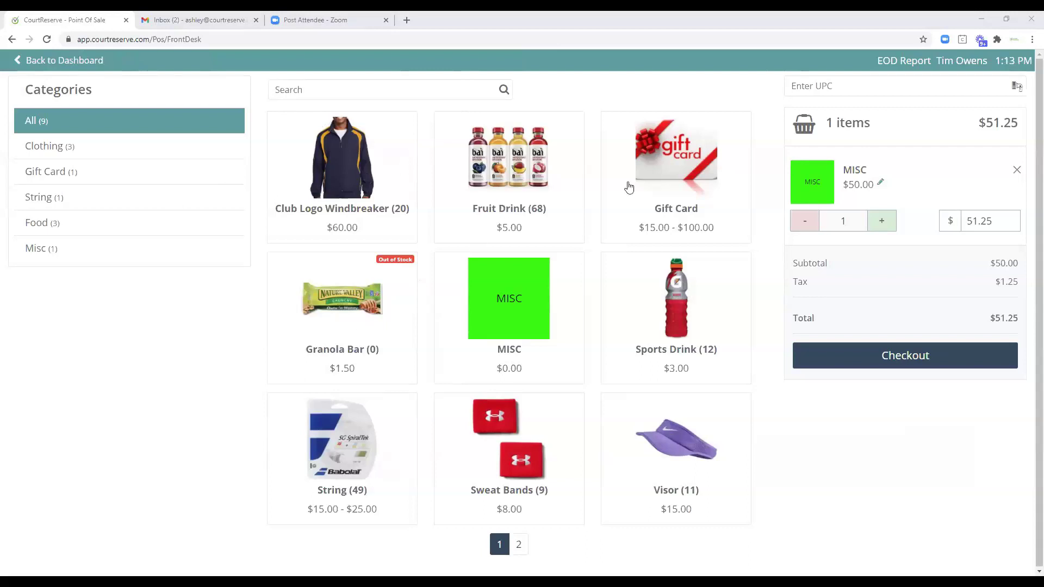
Step: Return to the dashboard, open Point of Sale management, and view the Club Logo Windbreaker's variations in the item list, collapsing them again
click(39, 61)
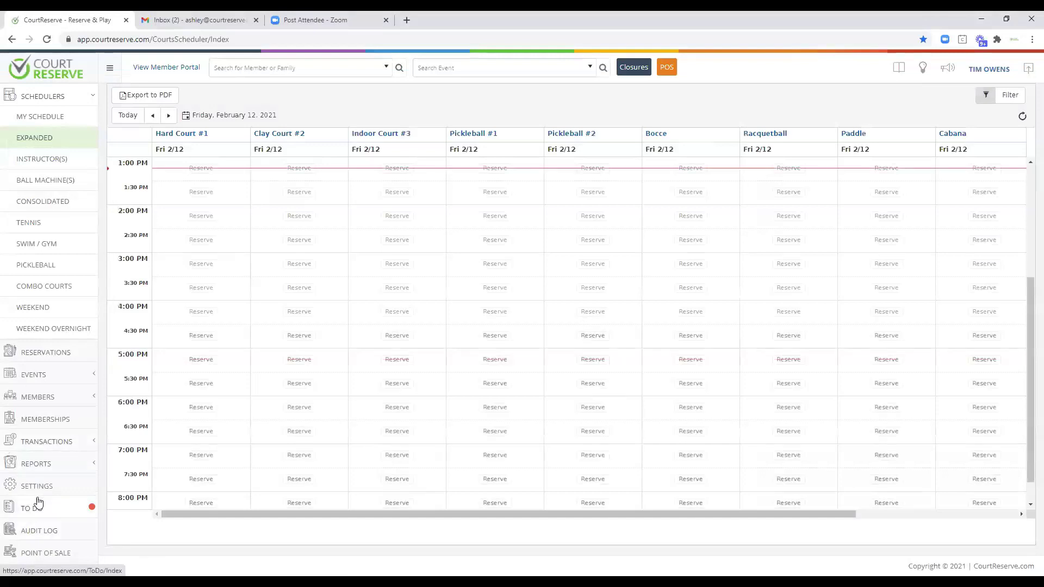
click(38, 553)
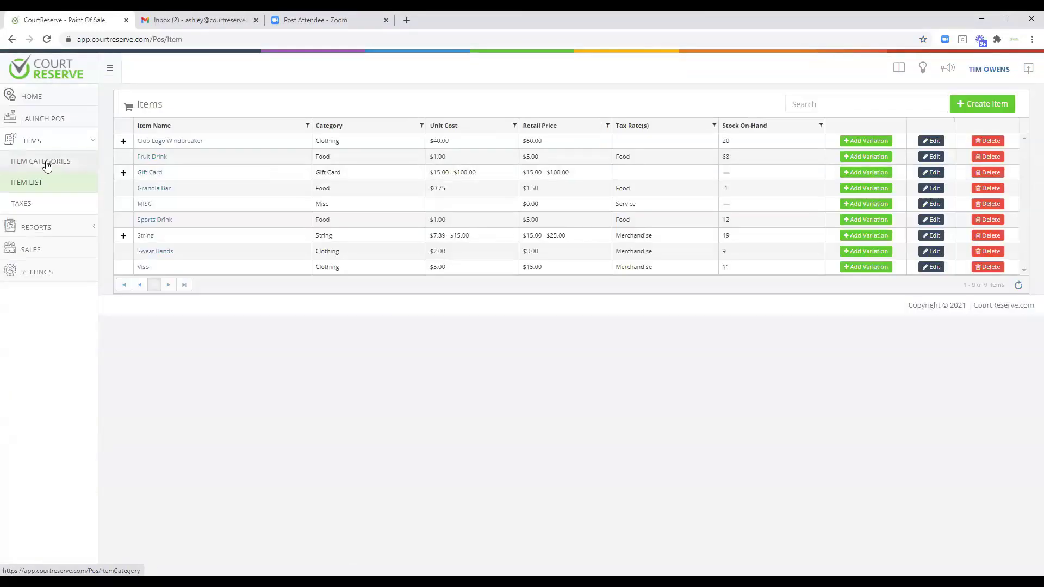
click(124, 142)
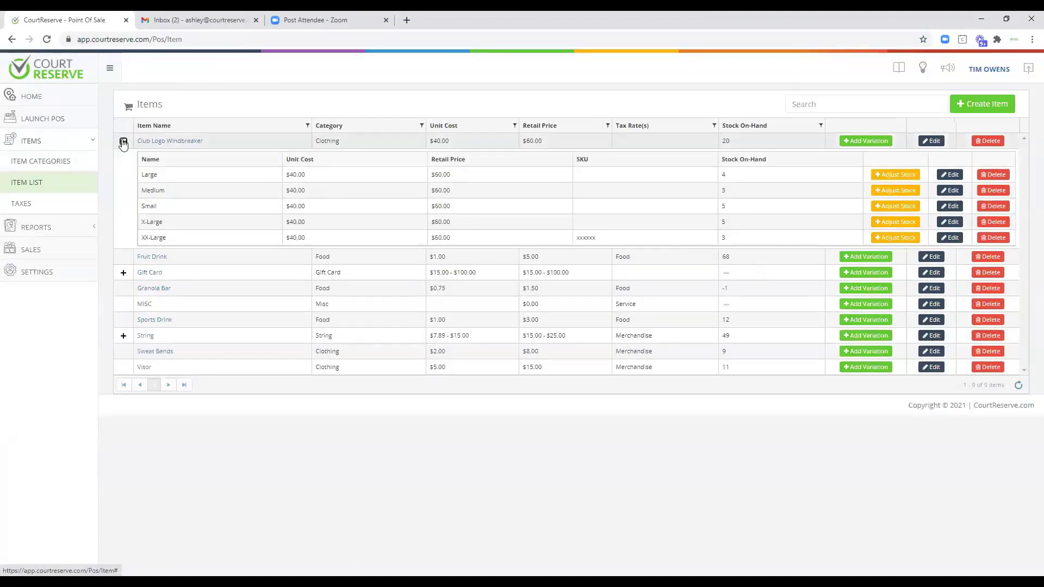
click(123, 142)
Step: Reorder the items in the Clothing category as Visor, Sweat Bands, Club Logo Windbreaker
click(51, 164)
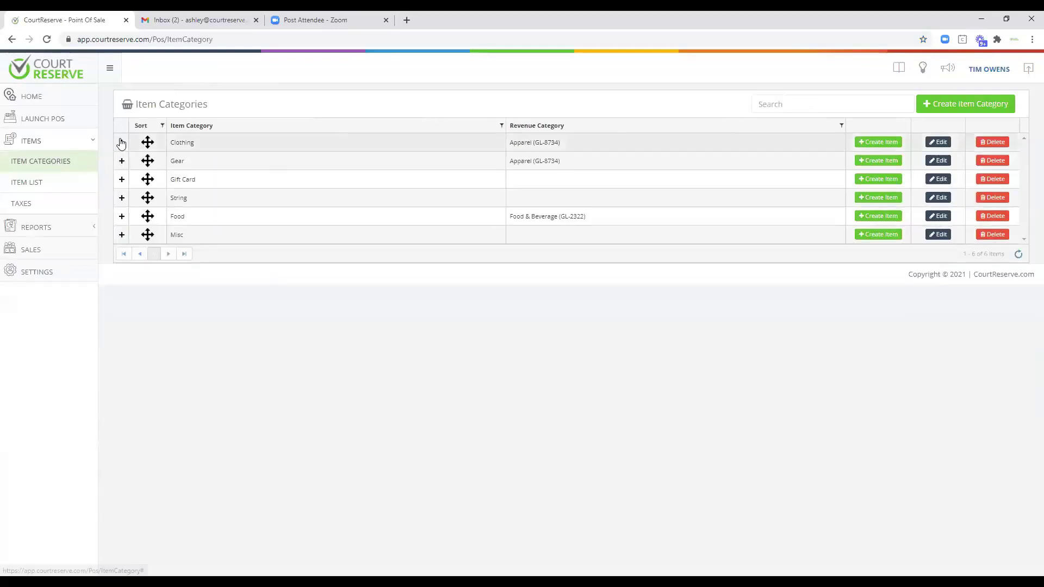
click(121, 142)
mouse_move(161, 245)
mouse_down()
mouse_move(162, 206)
mouse_move(161, 244)
mouse_up()
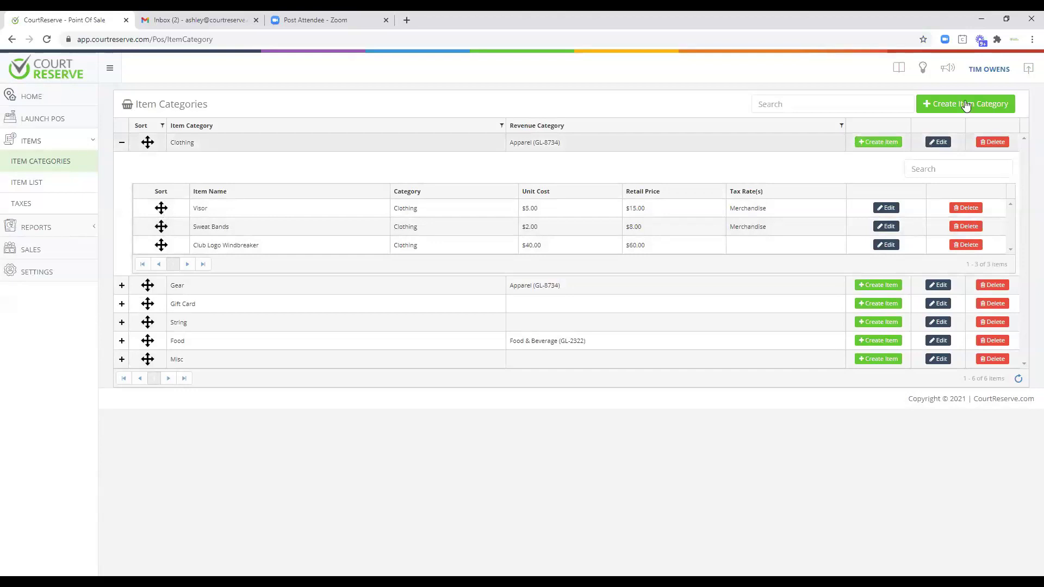
Step: Launch the POS, show only the Clothing category, and remove the MISC item from the cart
click(44, 115)
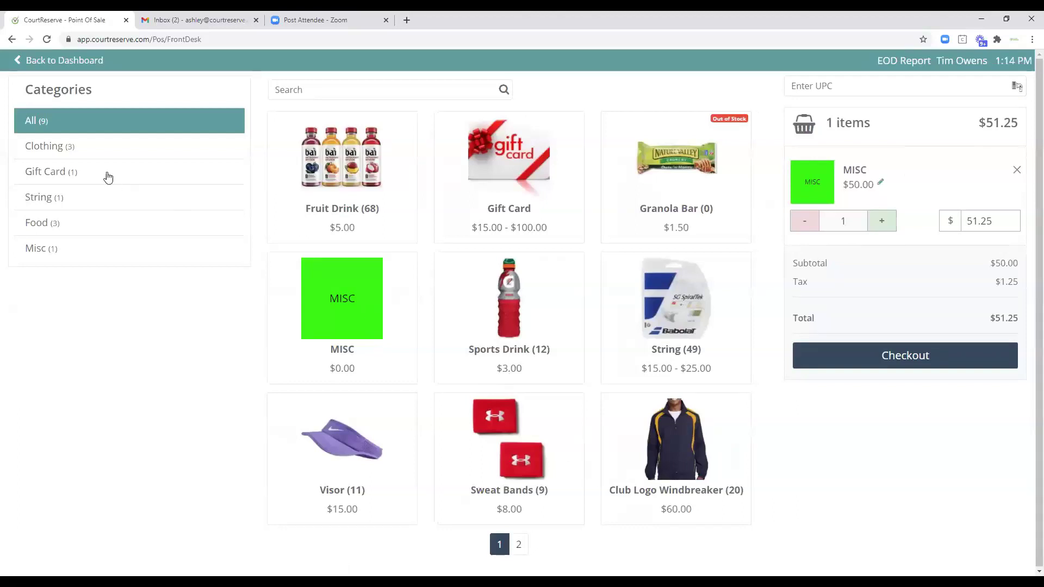
click(69, 151)
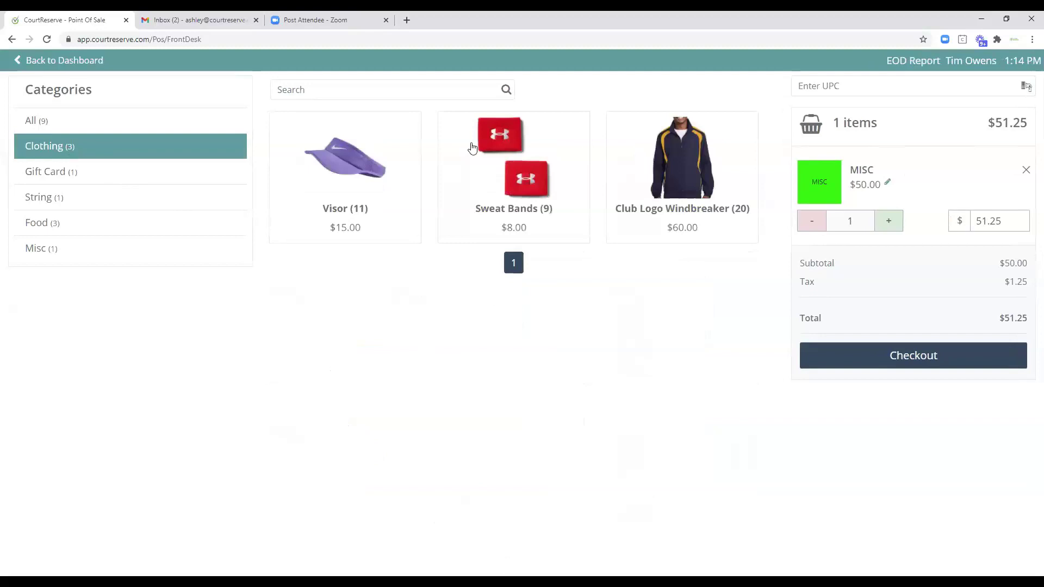
click(1025, 171)
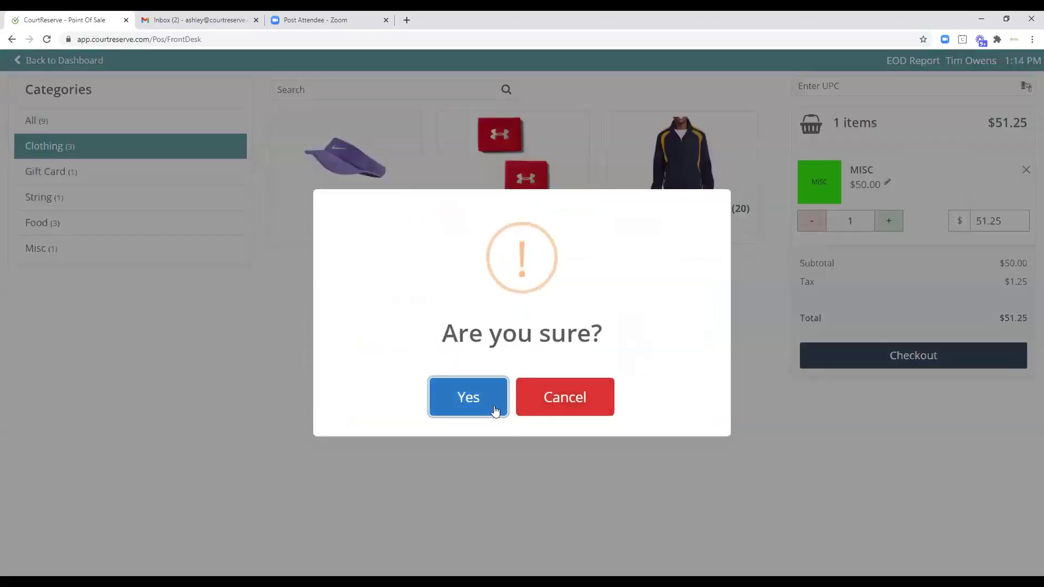
click(492, 409)
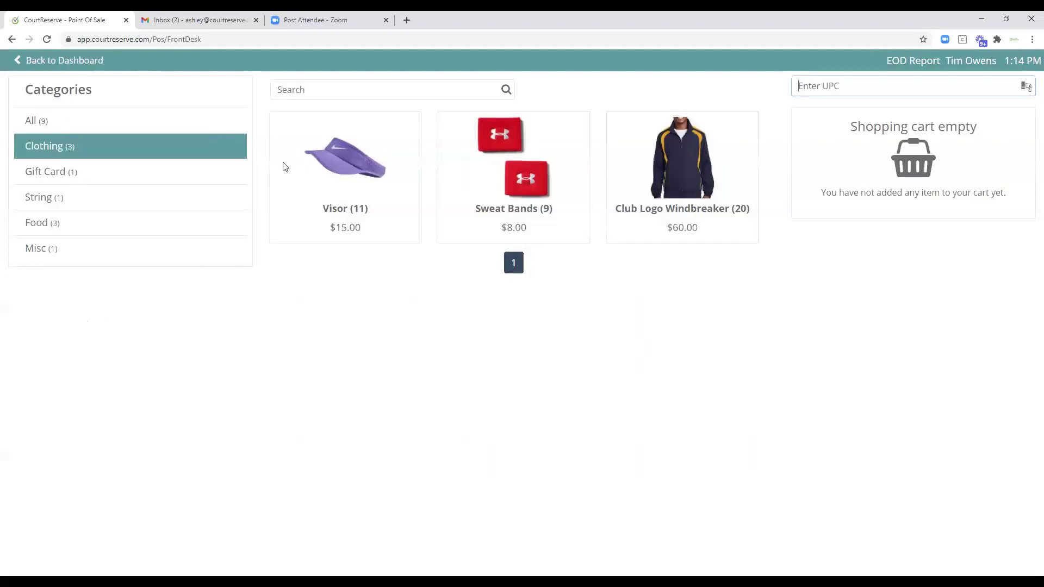
Step: Visit the POS front desk from the admin site, return to the dashboard, and open the Point of Sale management area
click(65, 64)
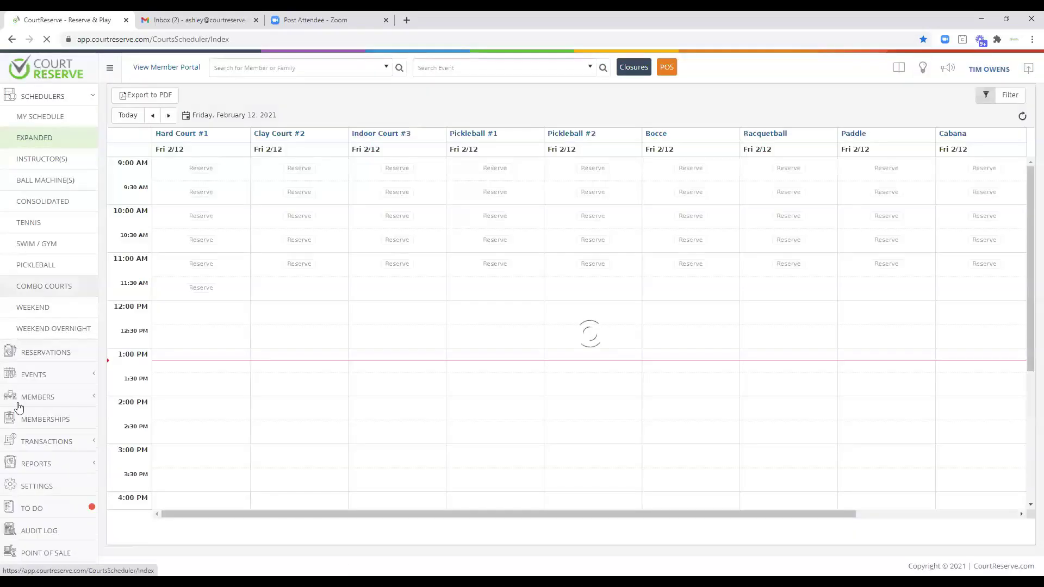
click(46, 552)
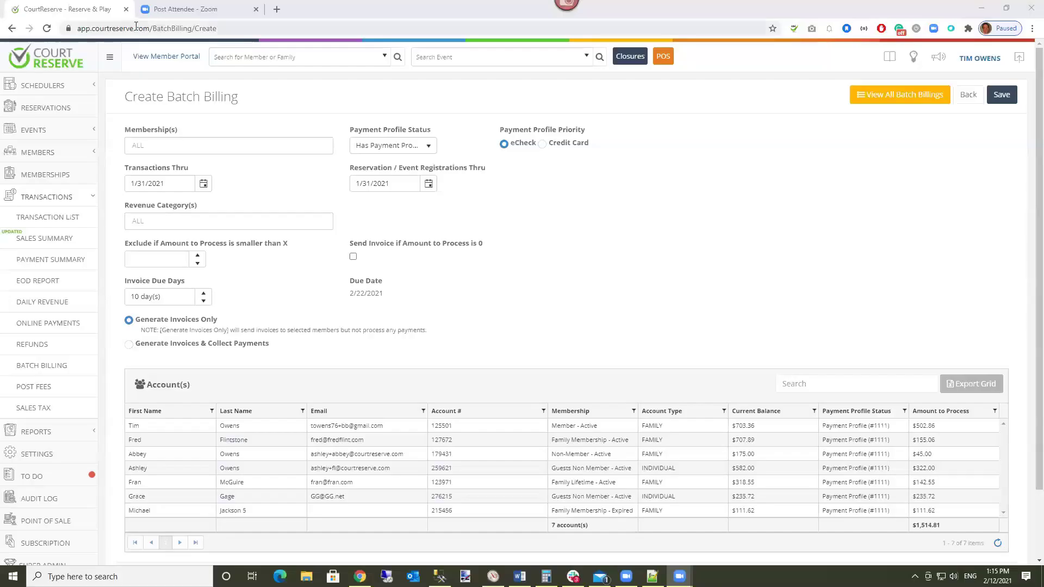
click(671, 57)
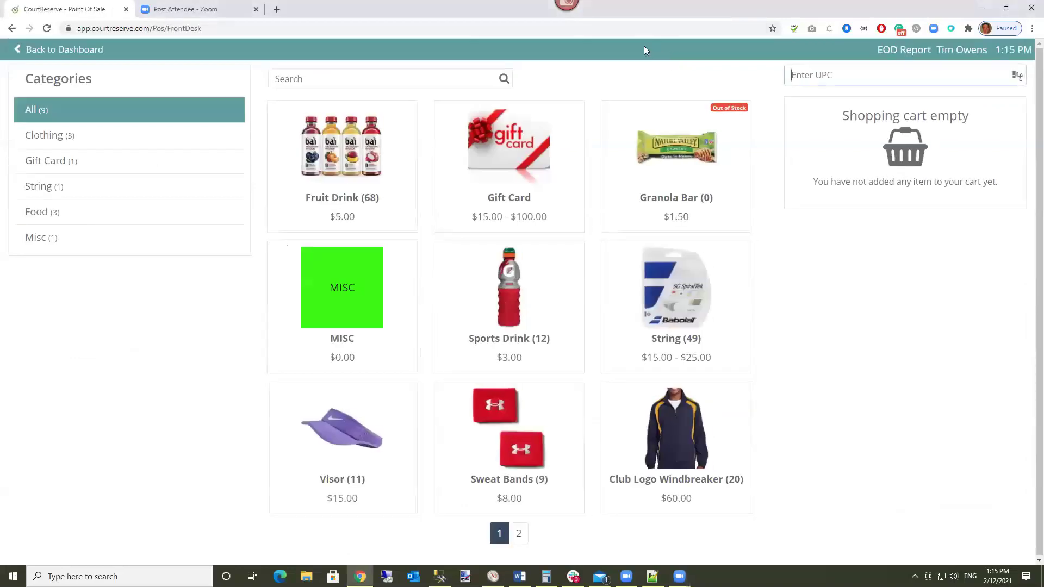
click(53, 50)
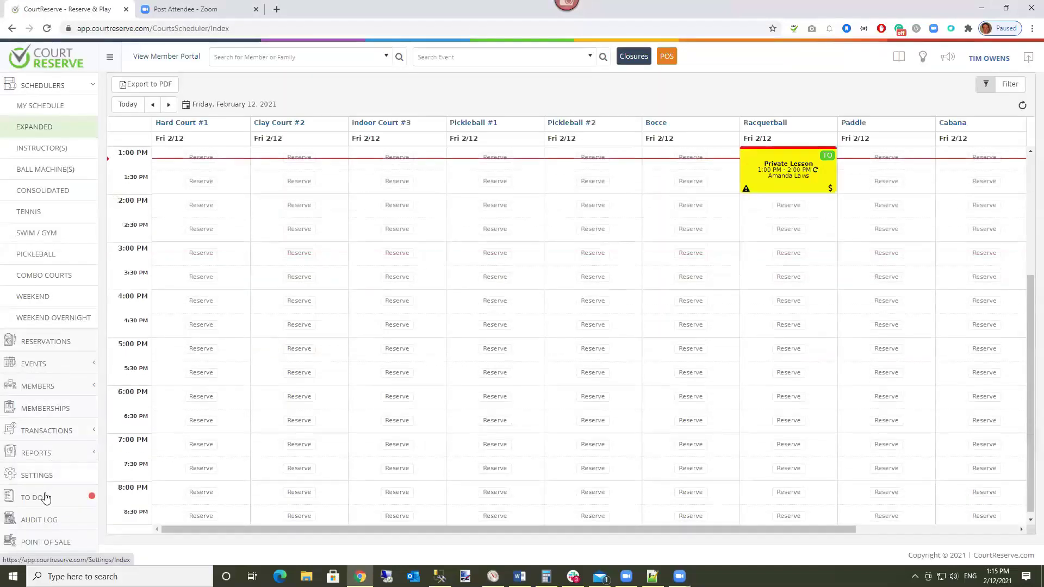
click(50, 545)
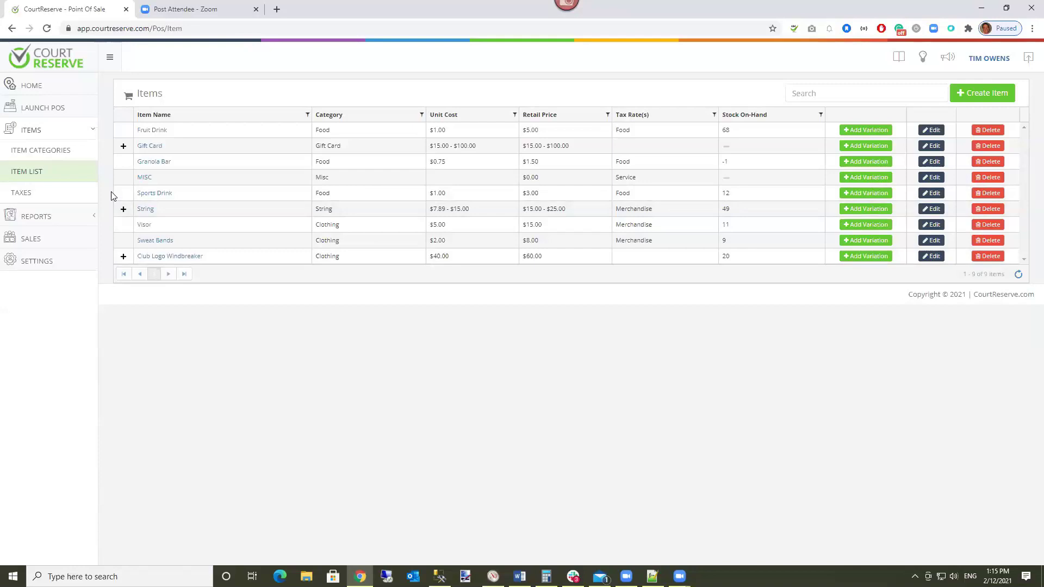
Step: View the POS Item Sales and Category Sales reports, each for the current year
click(36, 217)
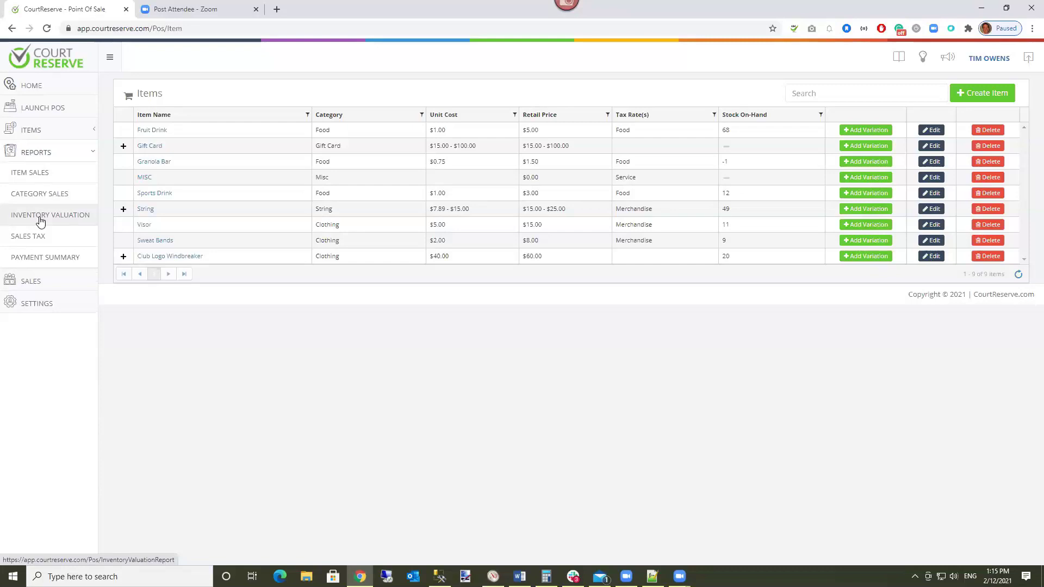
click(48, 177)
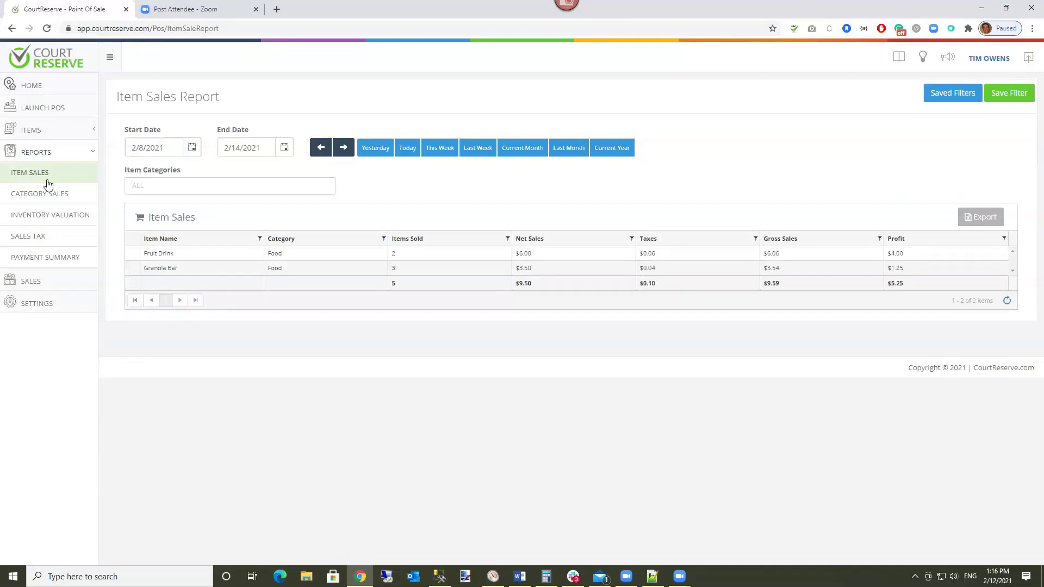
click(612, 147)
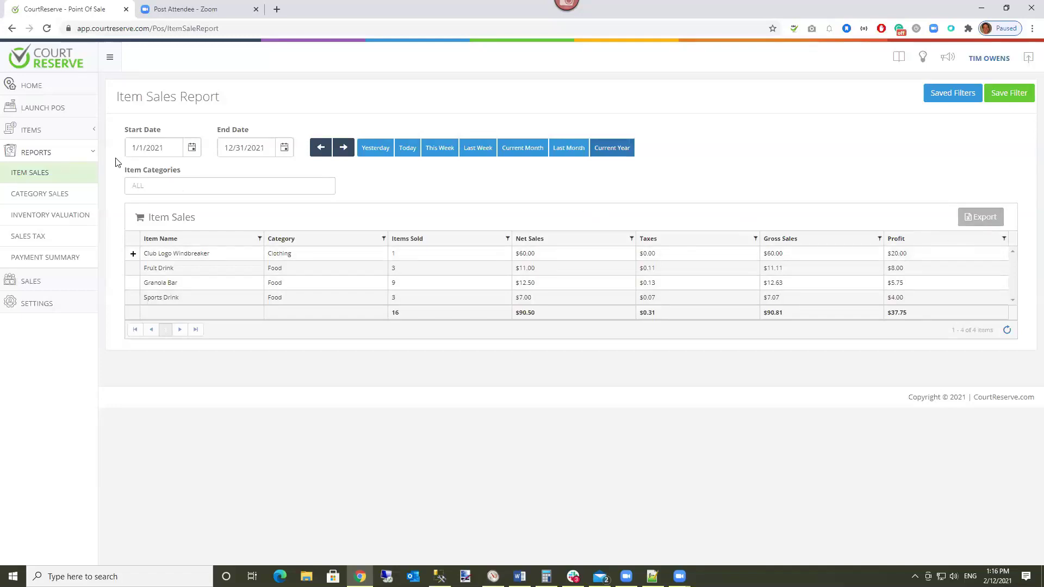
click(40, 197)
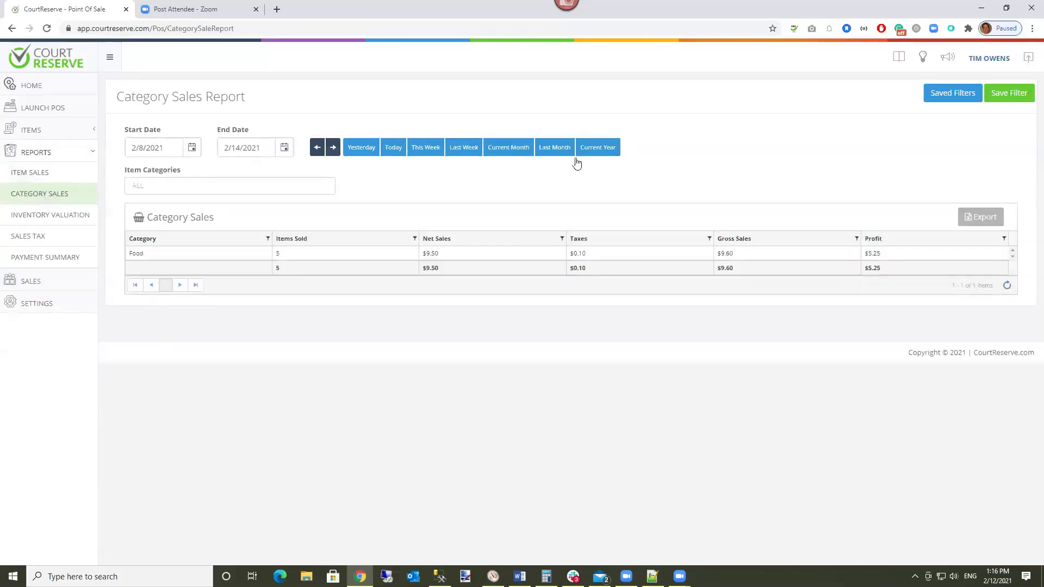
click(595, 155)
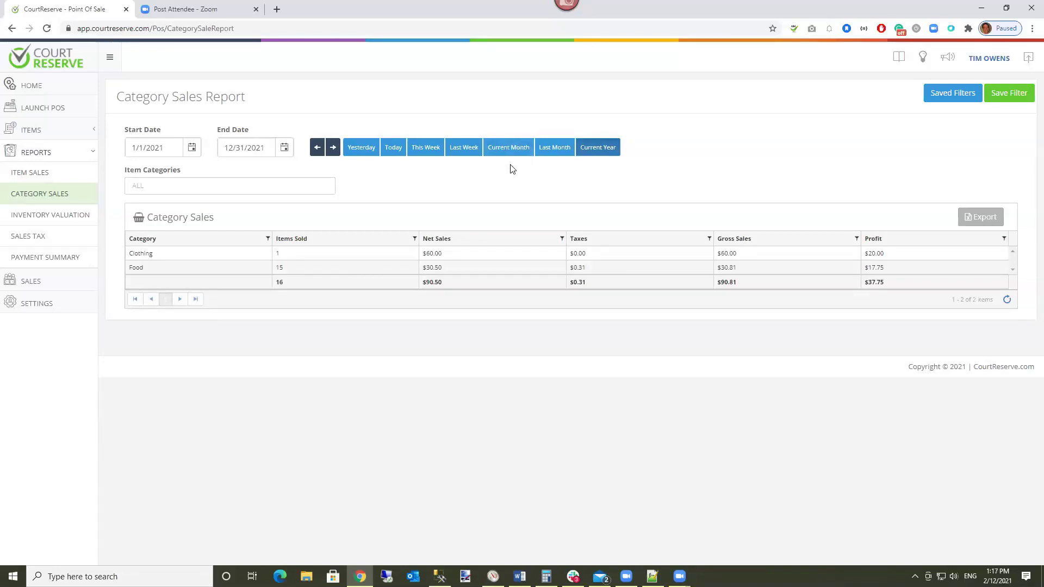
Step: View the Inventory Valuation report and the Sales Tax report
click(35, 216)
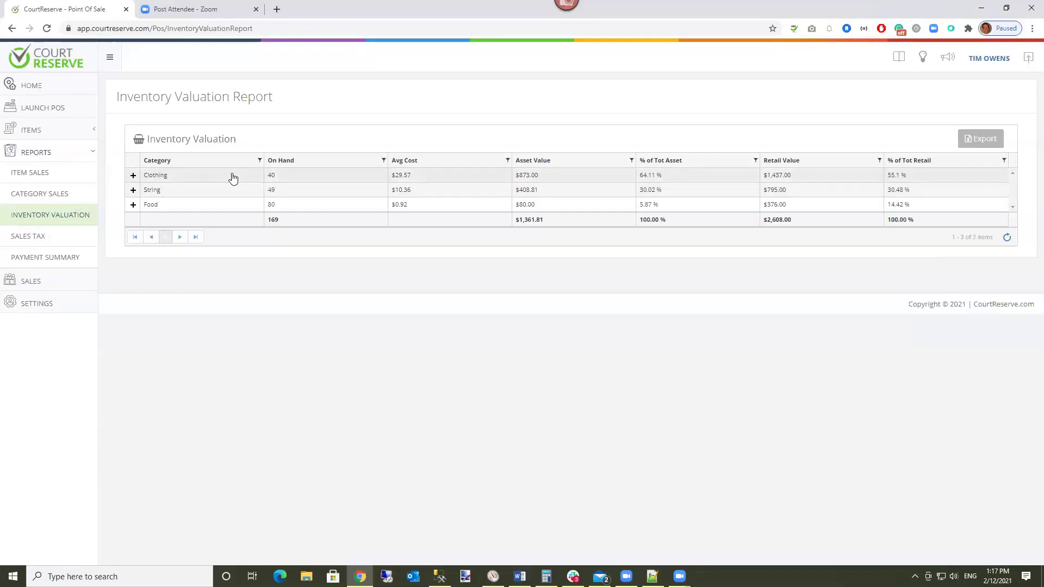
click(38, 239)
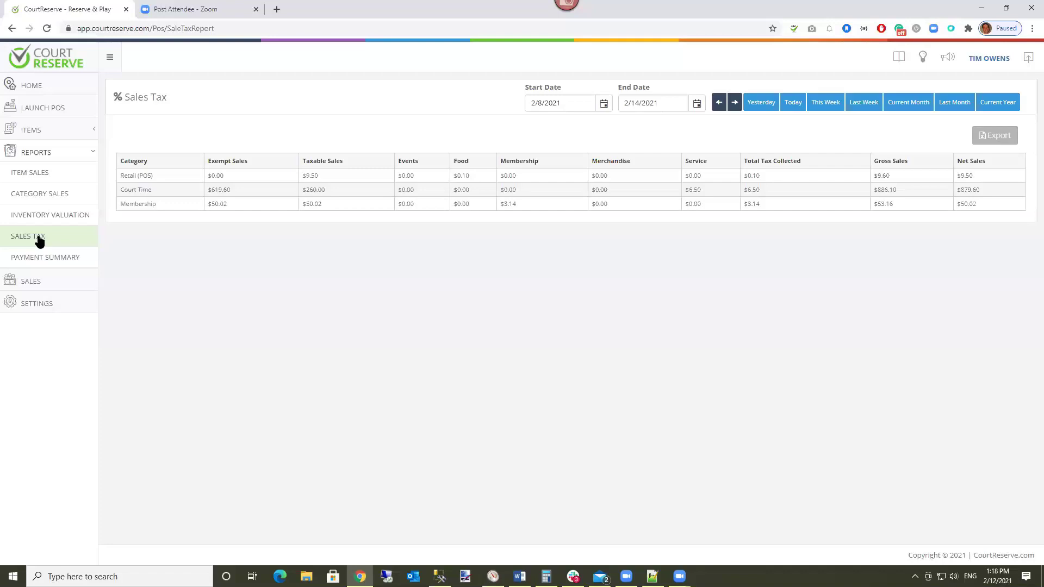
Step: Filter the POS sales list to the current month, inspect the first 2/12/2021 cash sale's item breakdown, and collapse it again
click(43, 288)
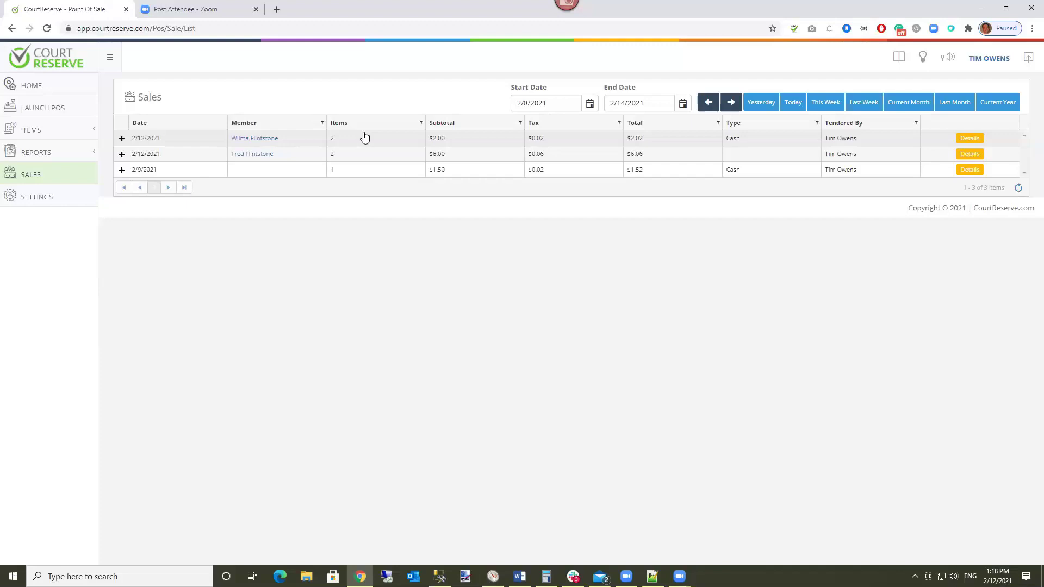
click(919, 100)
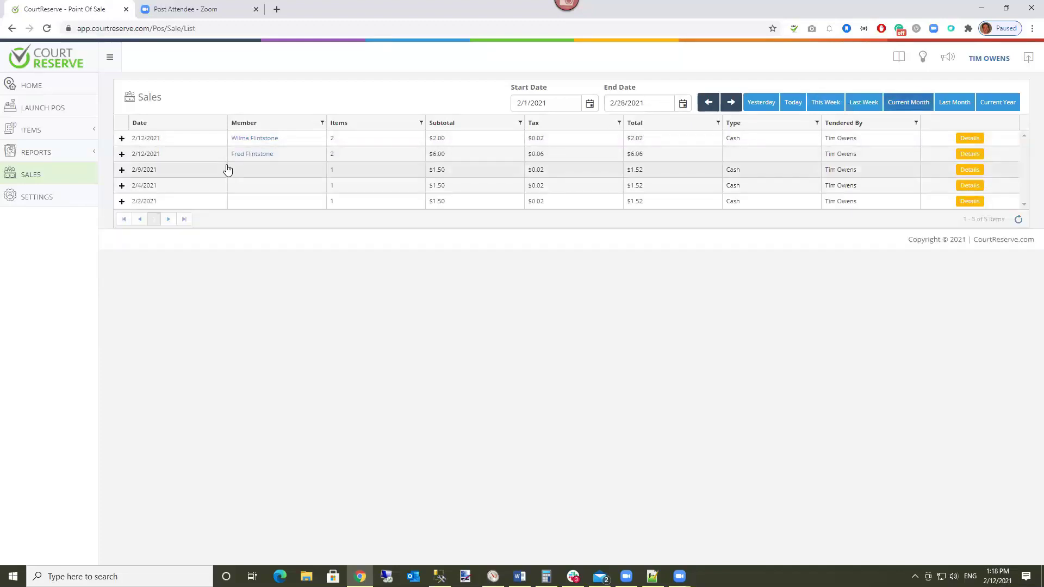
click(122, 138)
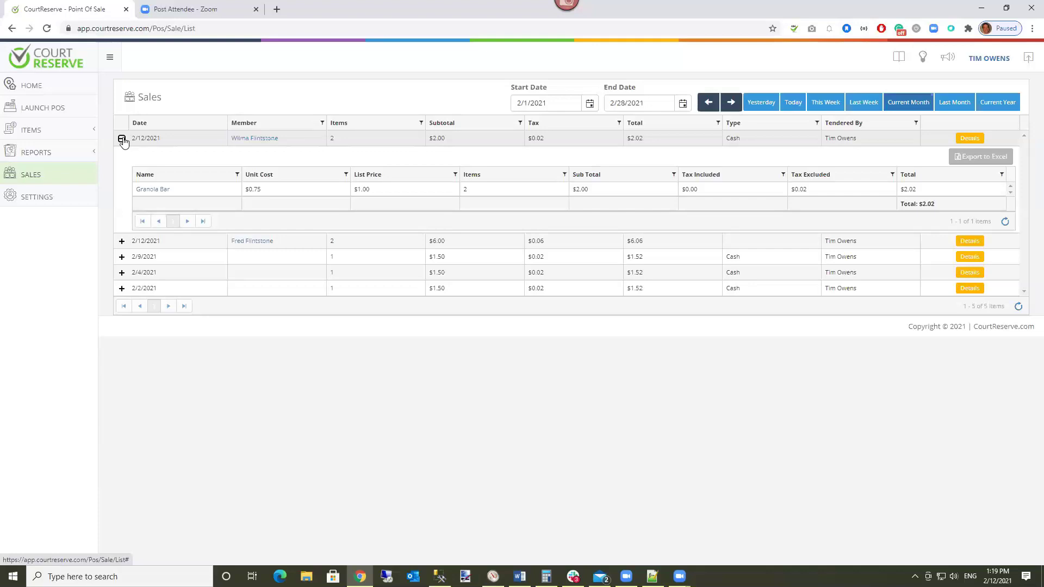
click(122, 139)
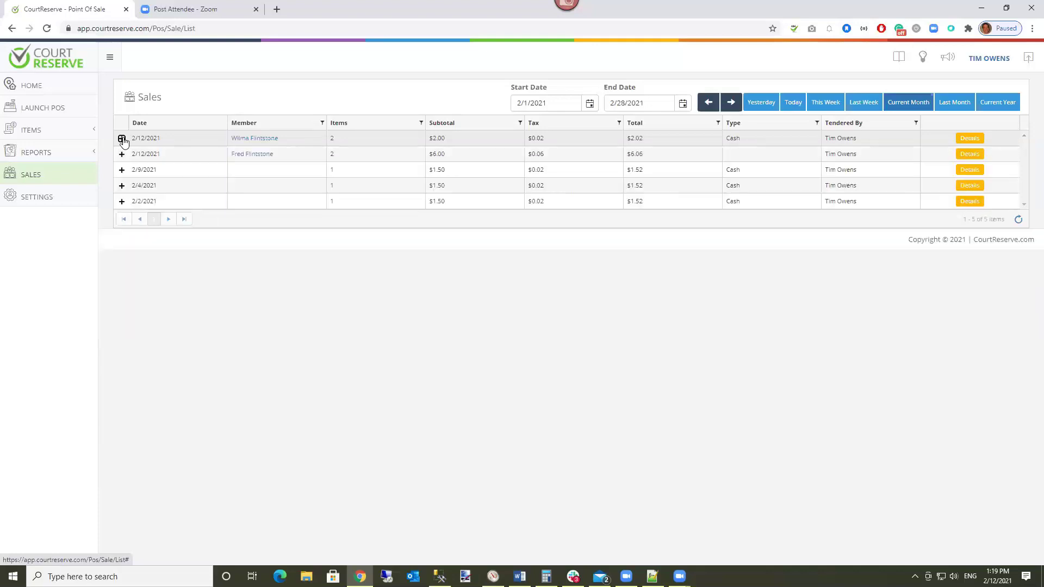